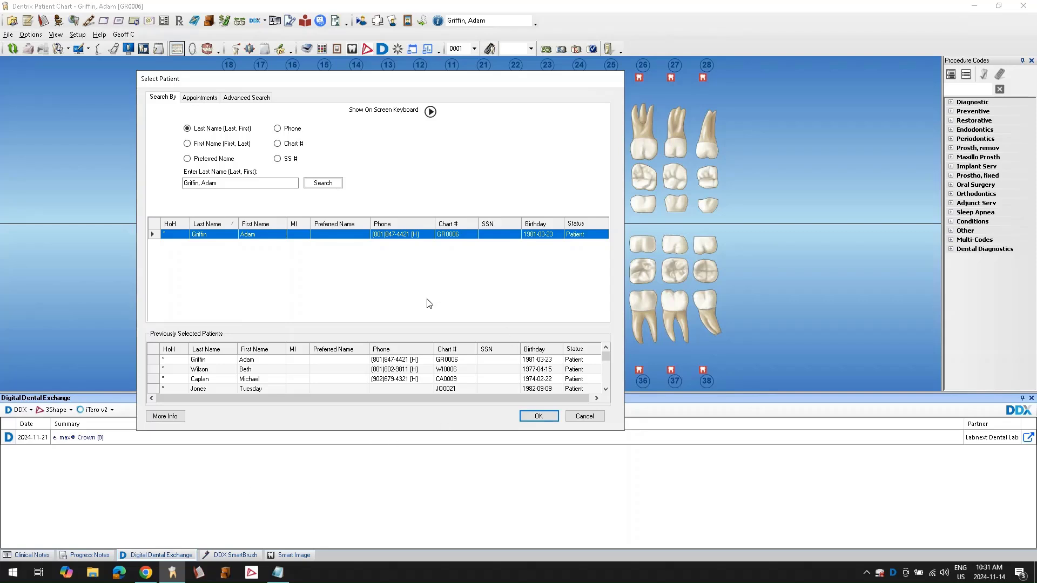
# Open the chart of the patient found by the search and start a new DDX referral for them.
pyautogui.click(538, 417)
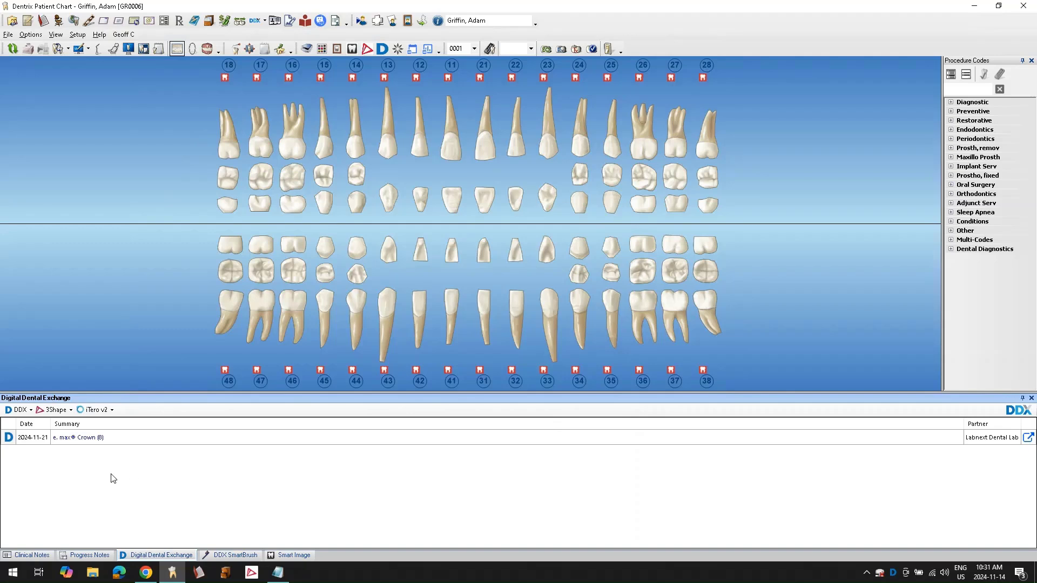
pyautogui.click(11, 410)
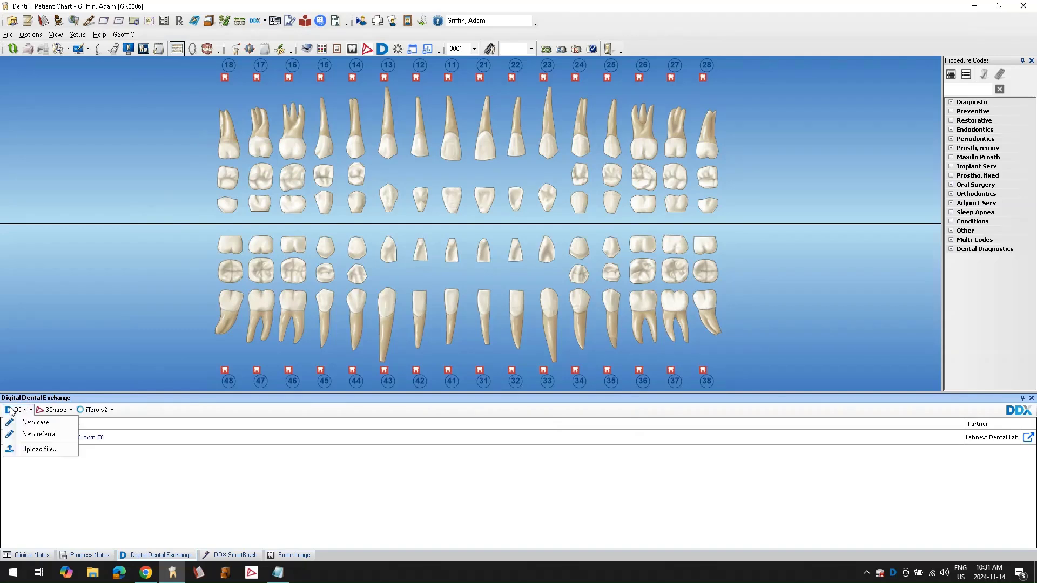
pyautogui.click(32, 435)
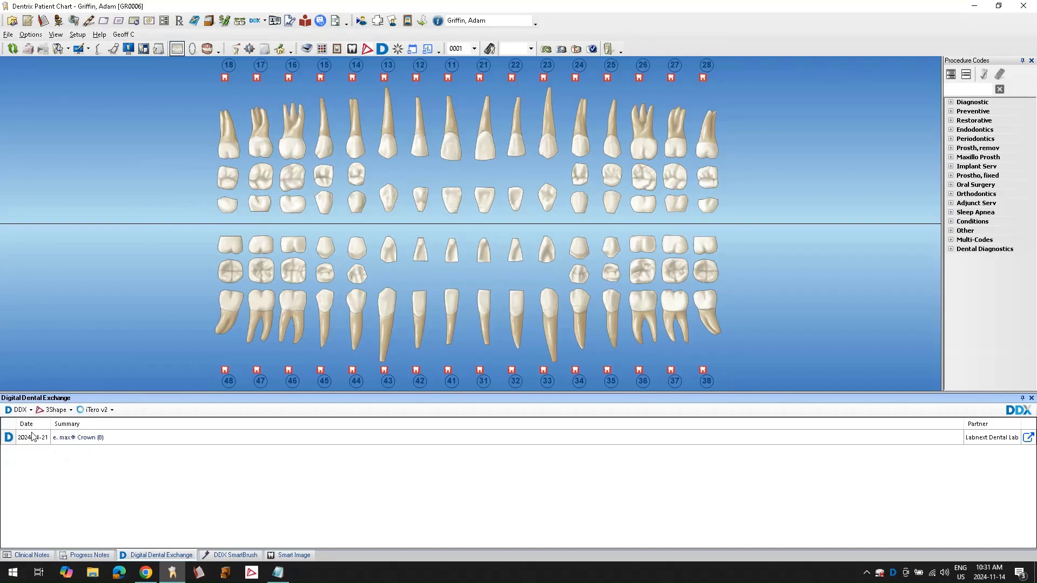
# Switch to Chrome, log in to DDX with the prefilled credentials and use DDX Demo - Dr Endo as the referral's specialist.
pyautogui.click(147, 579)
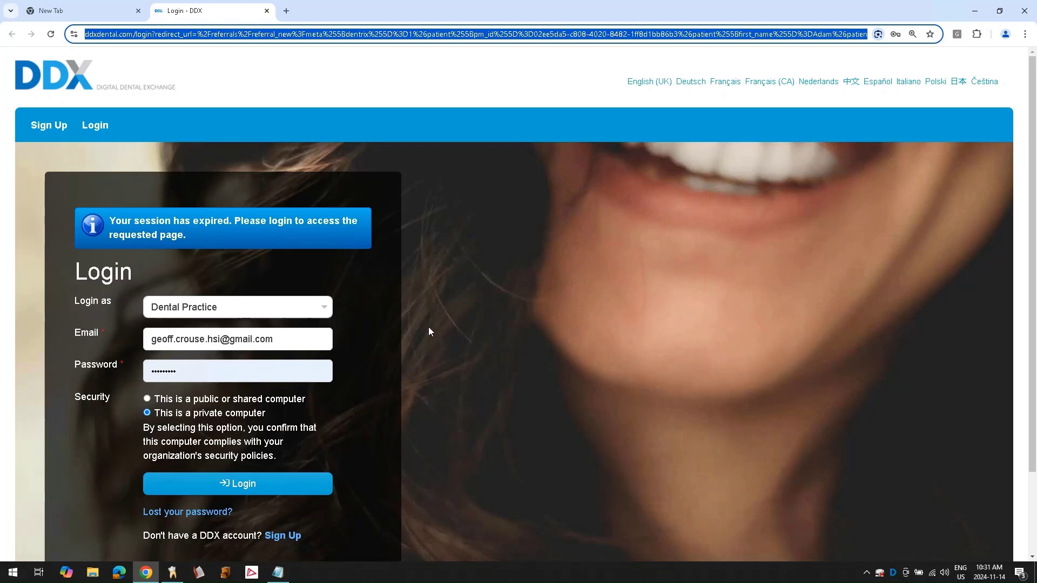
pyautogui.click(287, 483)
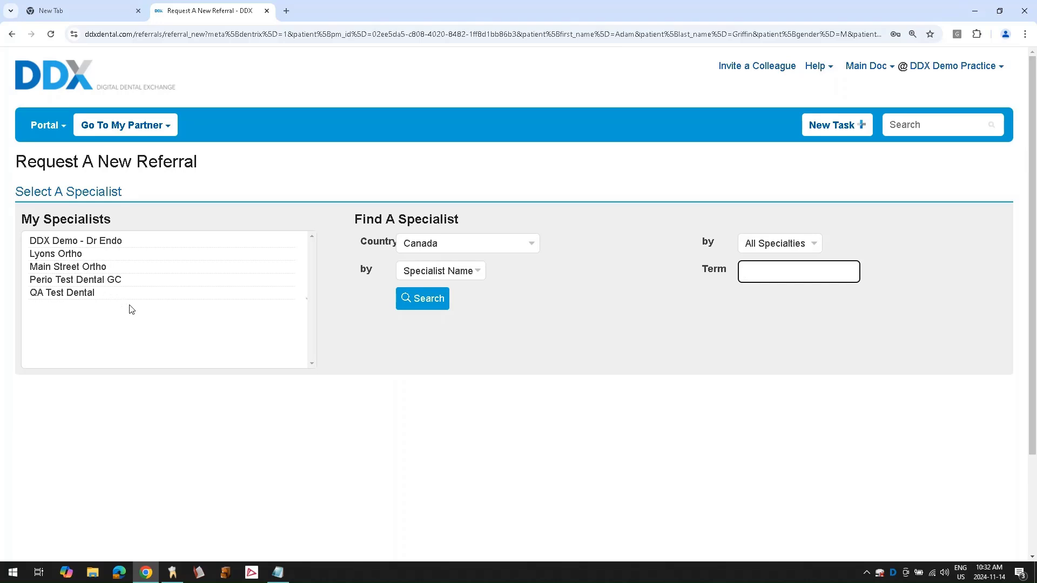
pyautogui.click(134, 247)
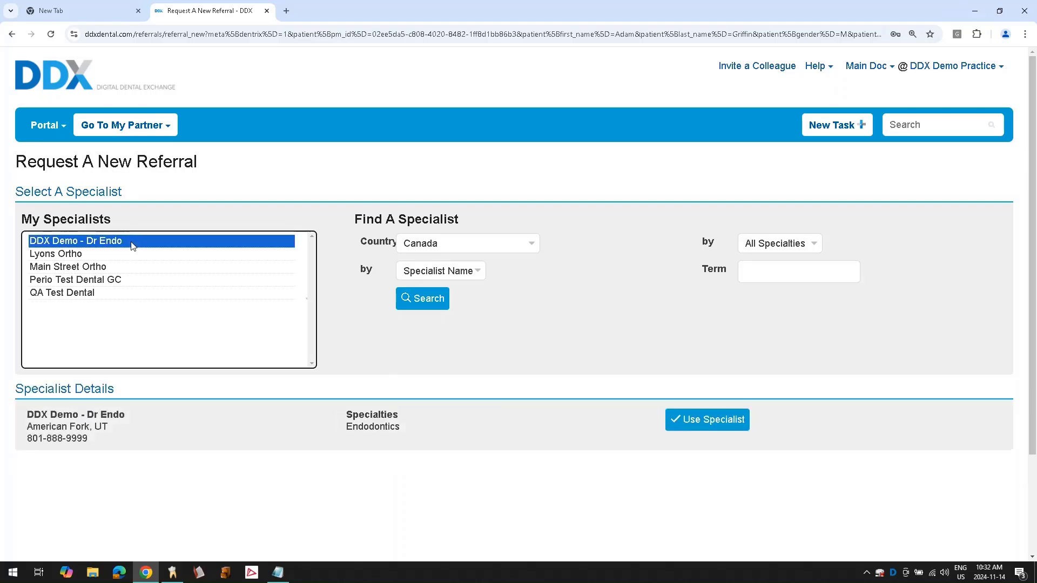
pyautogui.click(709, 422)
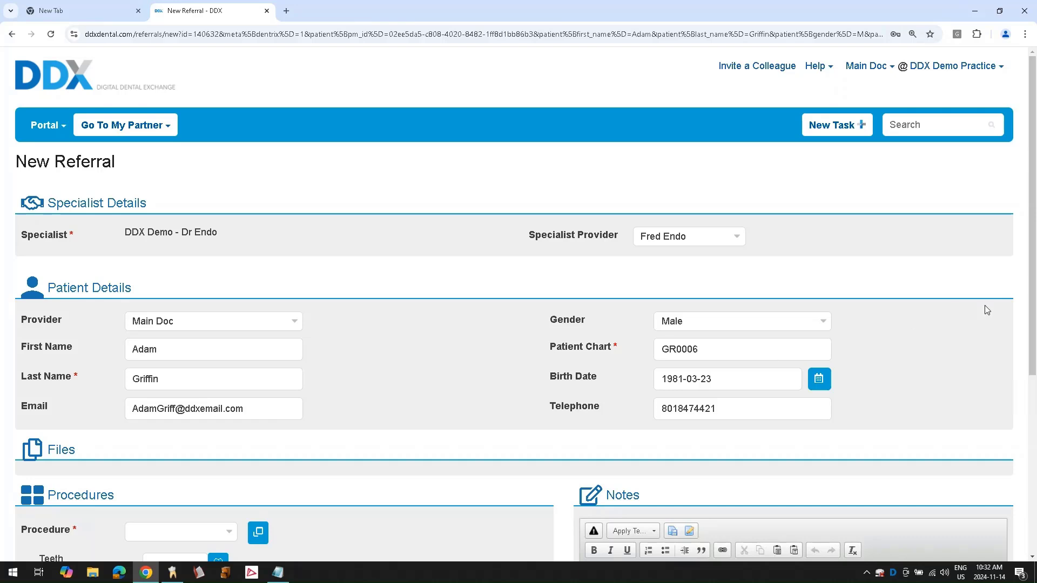
# Set the referral's procedure to "Patient is in pain. Please evaluate for Endo" for tooth 12.
pyautogui.moveTo(1030, 311); pyautogui.dragTo(1024, 466)
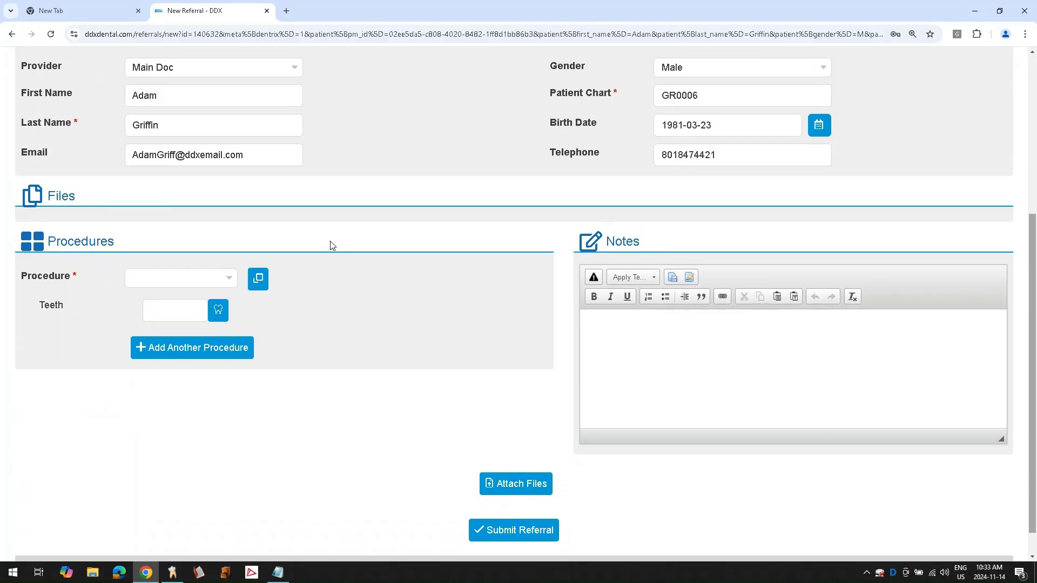
pyautogui.click(261, 281)
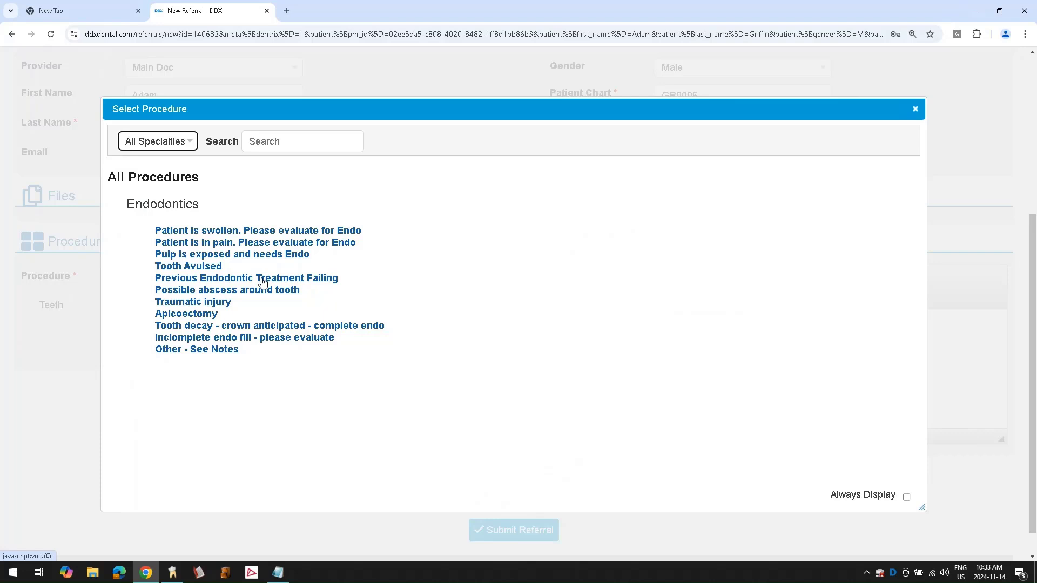
pyautogui.click(296, 242)
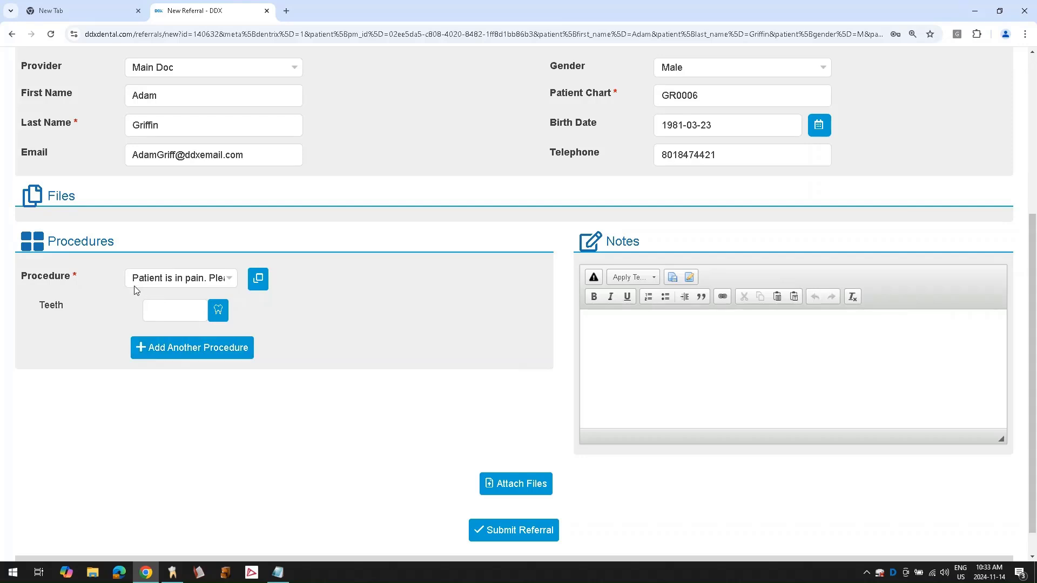
pyautogui.click(166, 311)
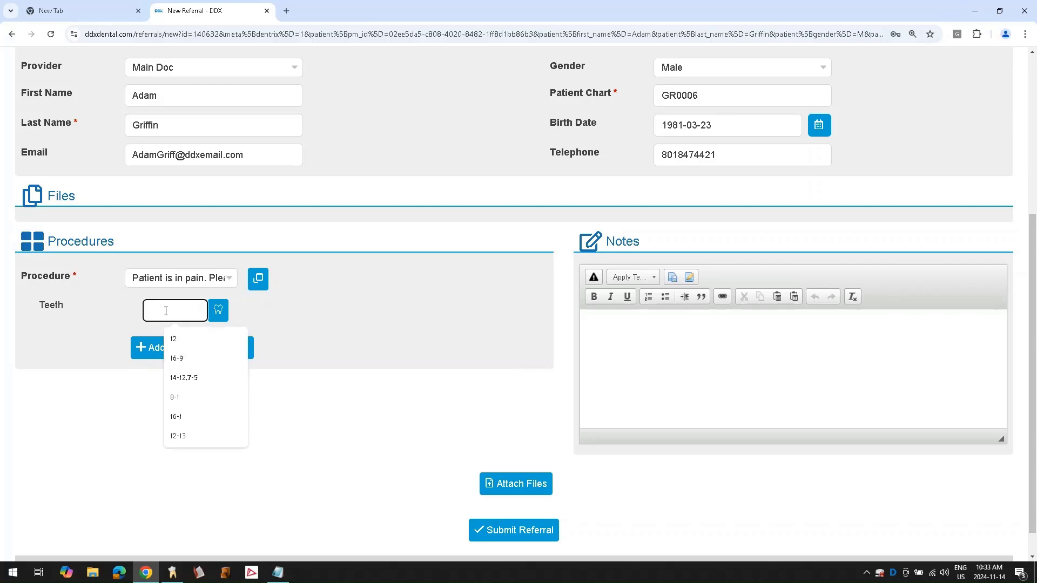
pyautogui.write('12')
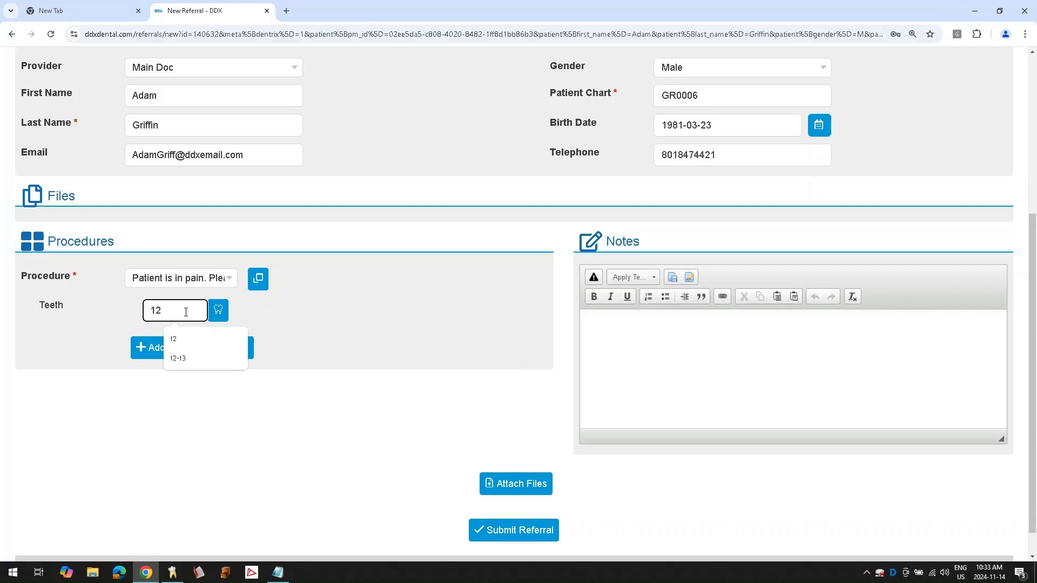
pyautogui.click(282, 312)
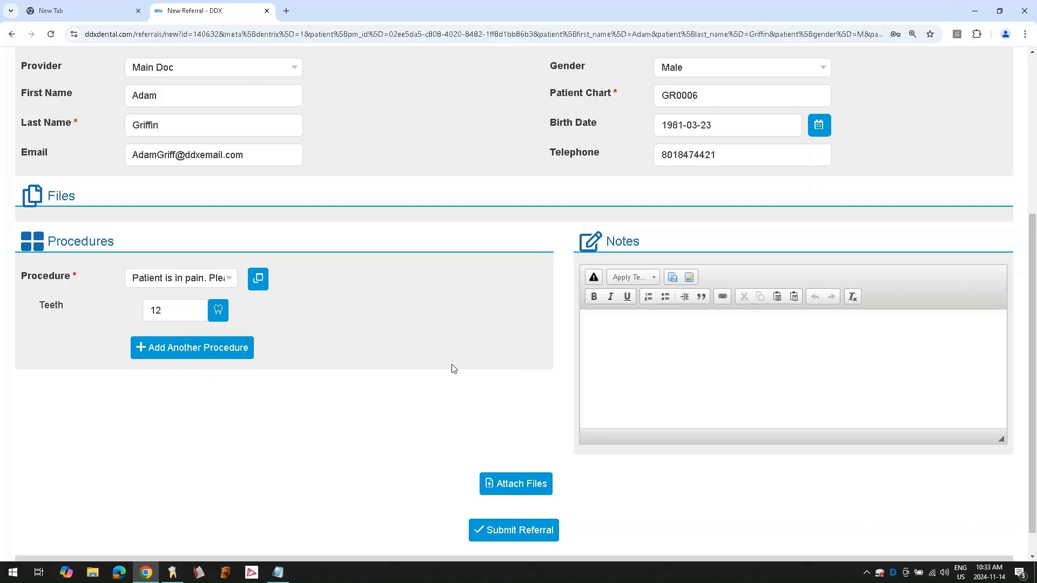
# Enter the referral note "Sending you a new patient. Please review and let me know if there are concerns on accepting this patient.".
pyautogui.click(675, 347)
pyautogui.write('Sending you a new patient.  Please review and let me know if there are concerns on accepting this patient.')
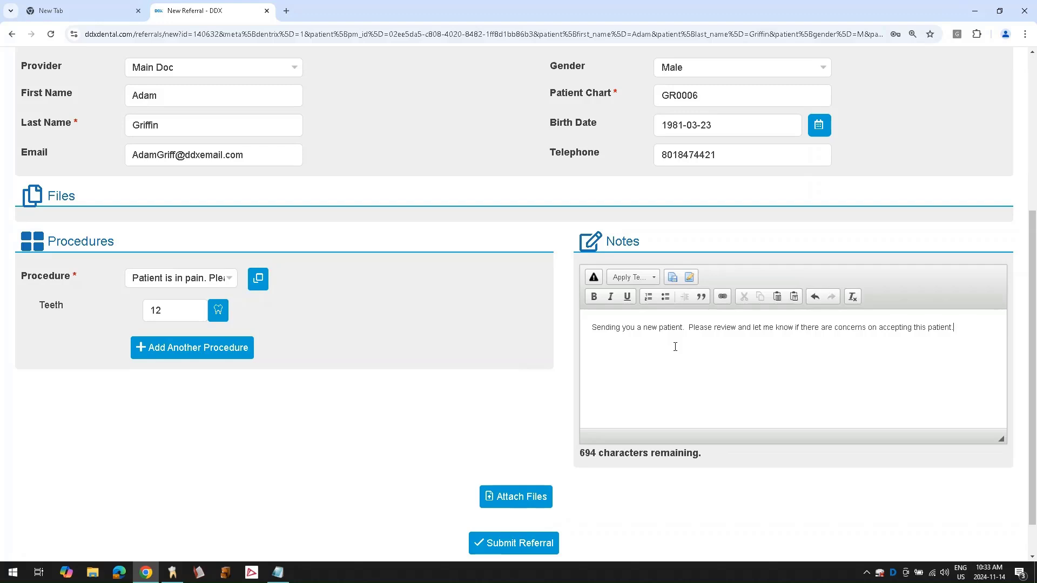
# Attach GC Test Scans LowerJawScan.stl, GC Test Scans UpperJawScan.stl and IMG_1.jpg to the referral, closing the file uploader when the uploads finish.
pyautogui.click(518, 498)
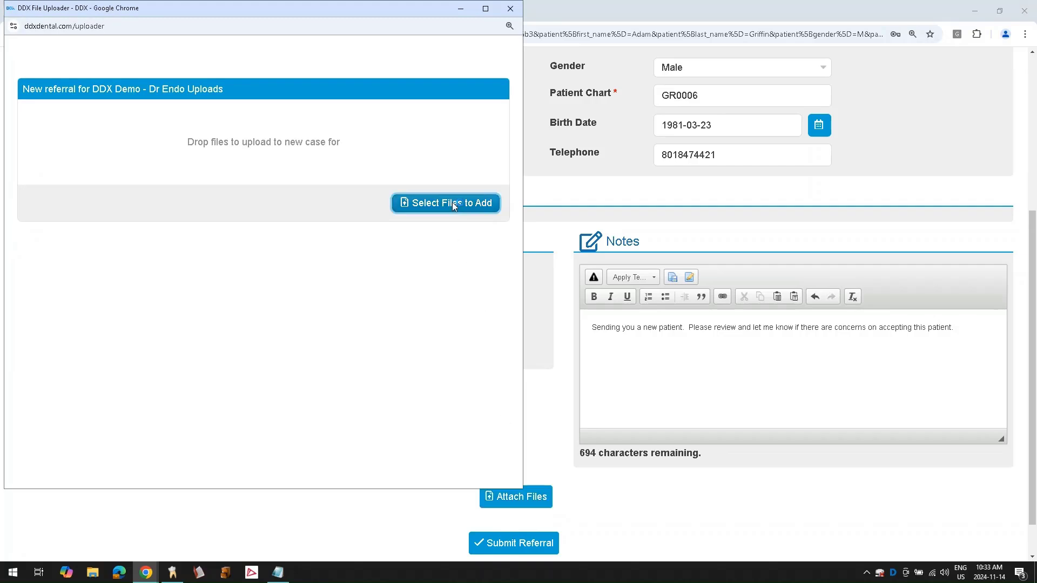
pyautogui.click(451, 203)
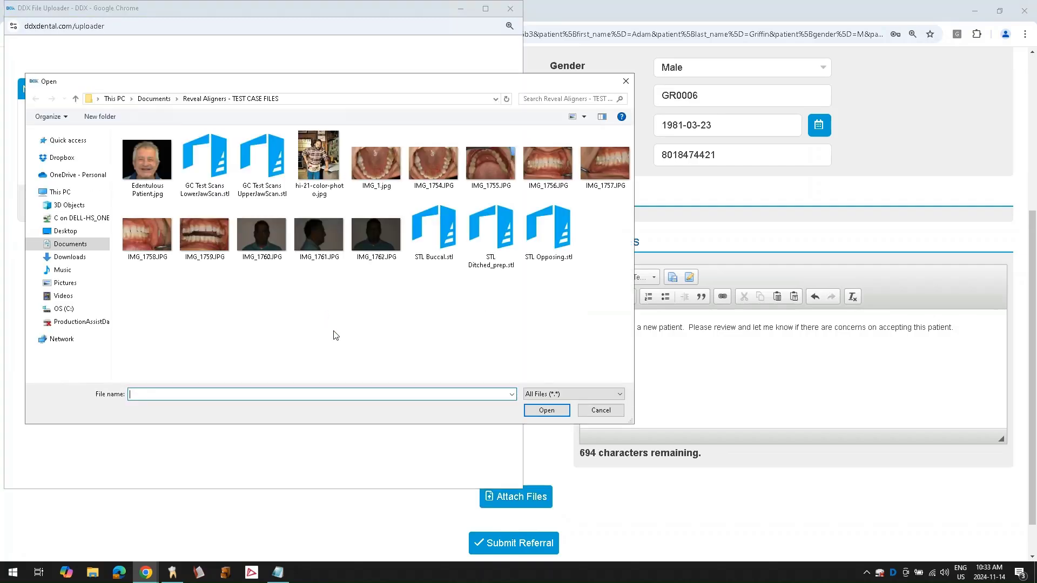
pyautogui.click(204, 161)
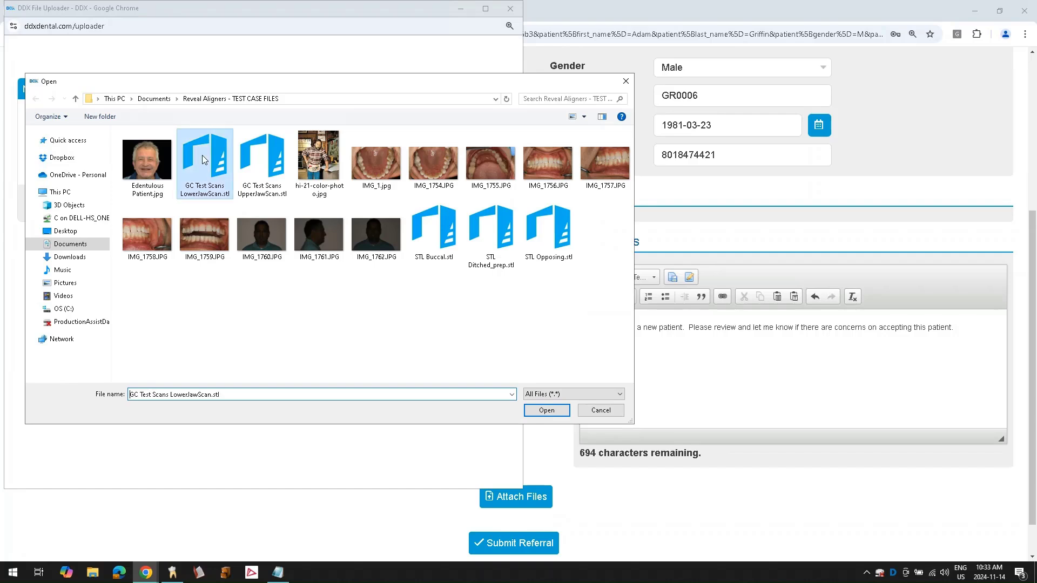
pyautogui.keyDown('ctrl'); pyautogui.click(258, 163); pyautogui.keyUp('ctrl')
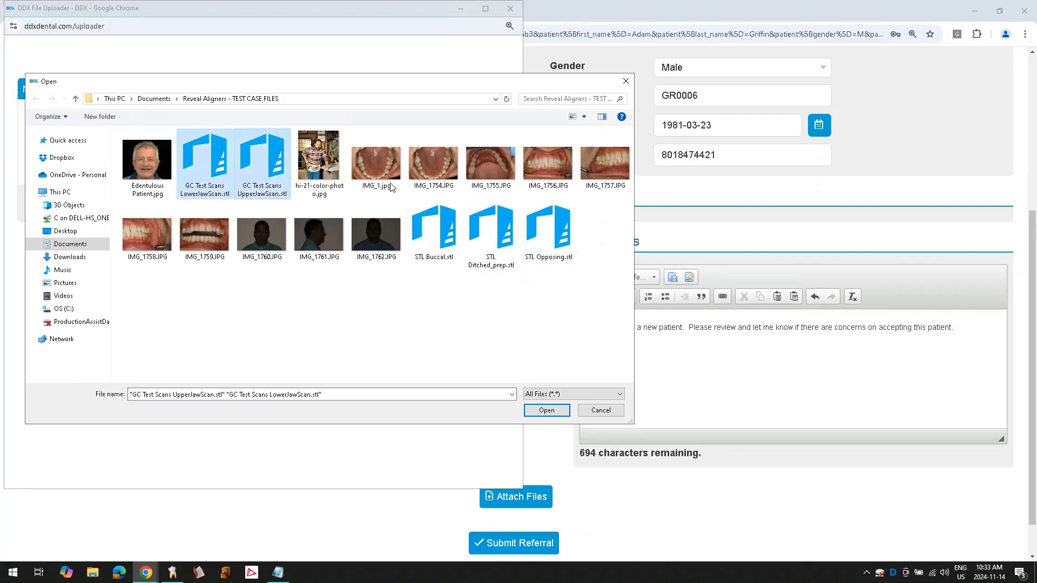
pyautogui.keyDown('ctrl'); pyautogui.click(373, 162); pyautogui.keyUp('ctrl')
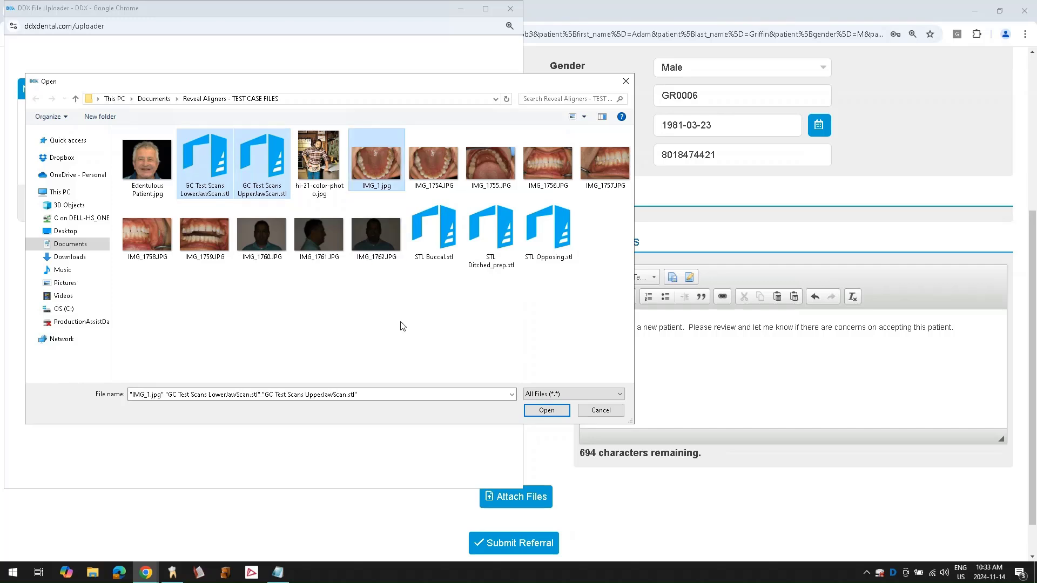
pyautogui.click(538, 411)
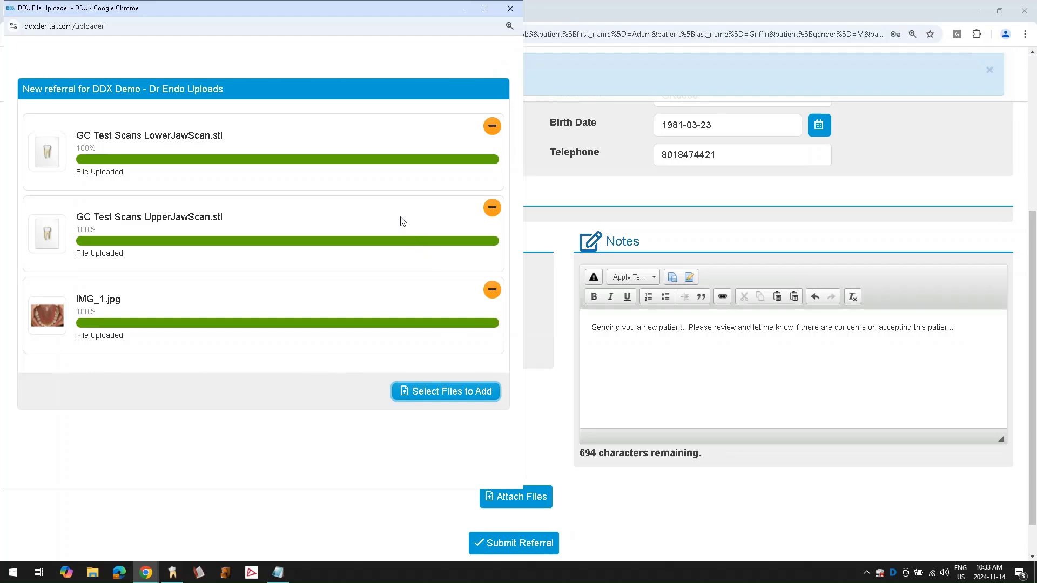
pyautogui.click(511, 9)
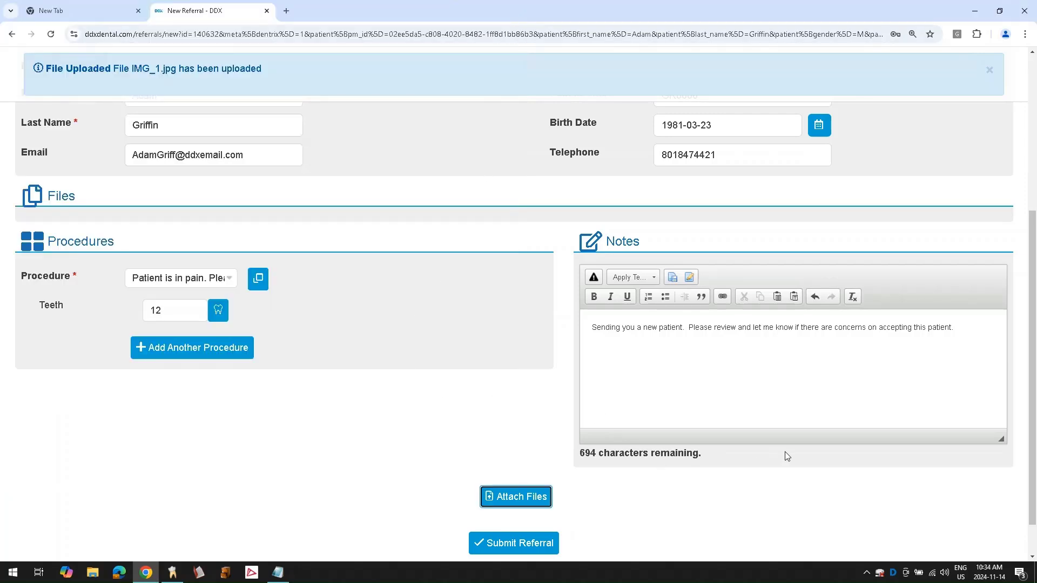
# Submit the completed referral and highlight the referral number in the heading of the new referral's page.
pyautogui.scroll(-1, 789, 454)
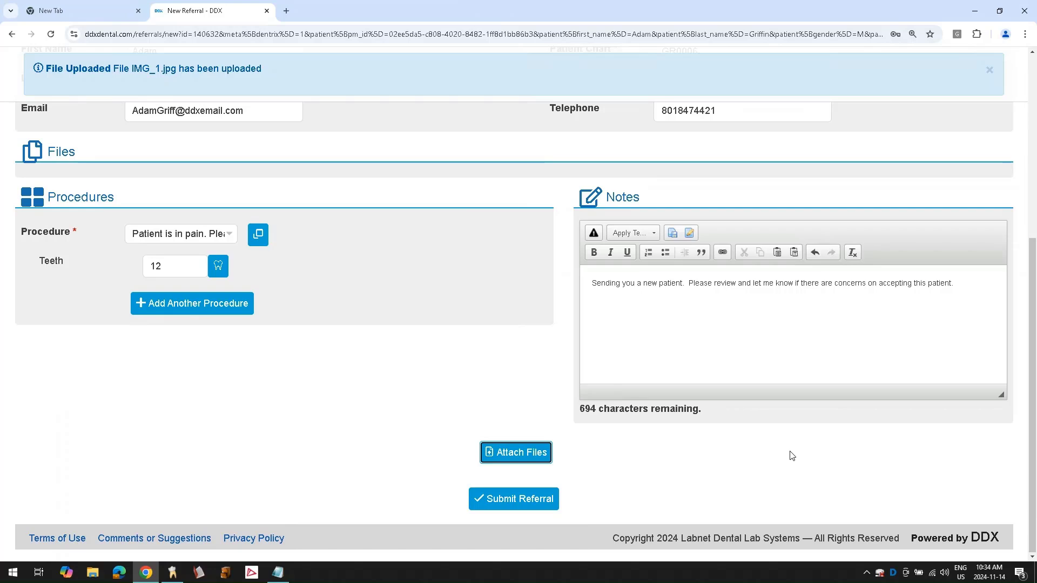
pyautogui.click(520, 503)
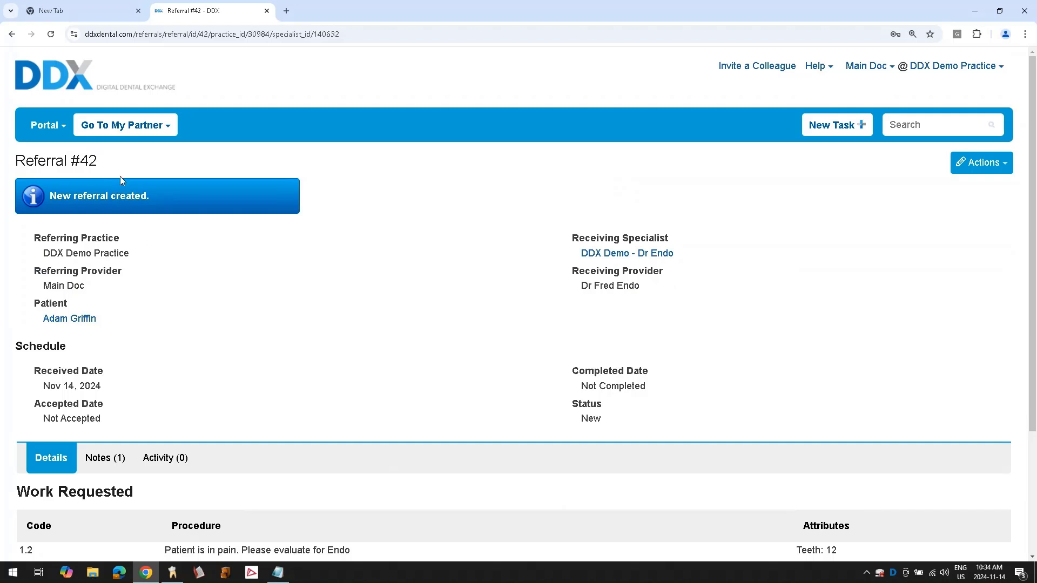
pyautogui.moveTo(110, 162); pyautogui.dragTo(8, 165)
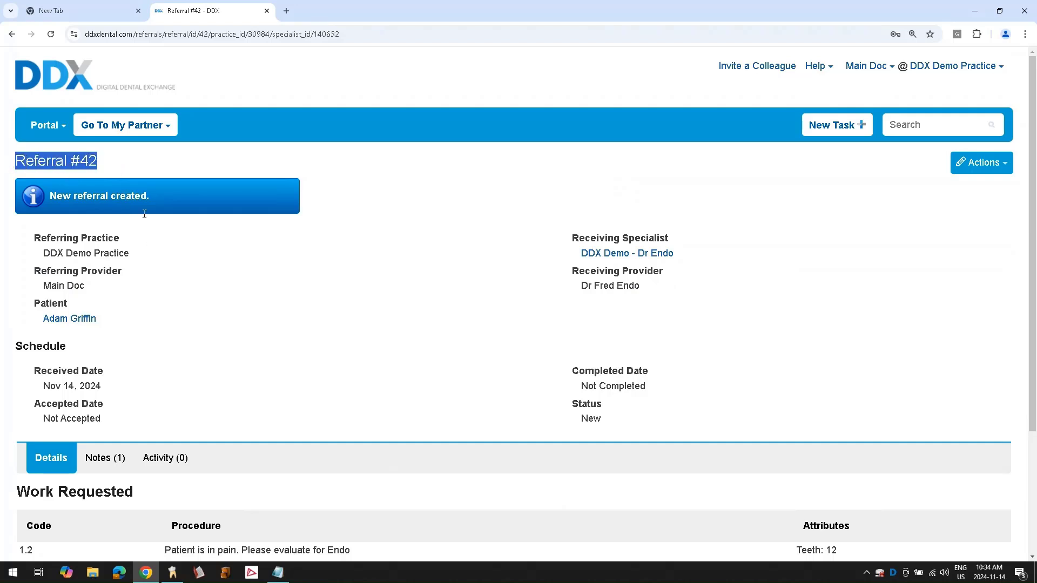
pyautogui.click(192, 272)
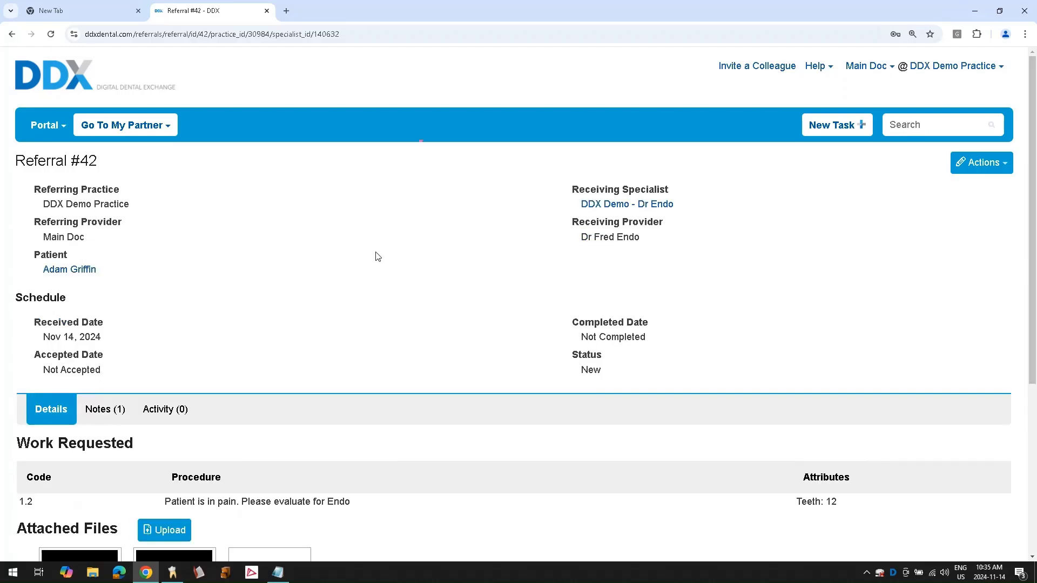
# Preview the referral's attached mouth photo and the upper jaw scan, rotating the scan to view the front teeth.
pyautogui.scroll(-5, 377, 257)
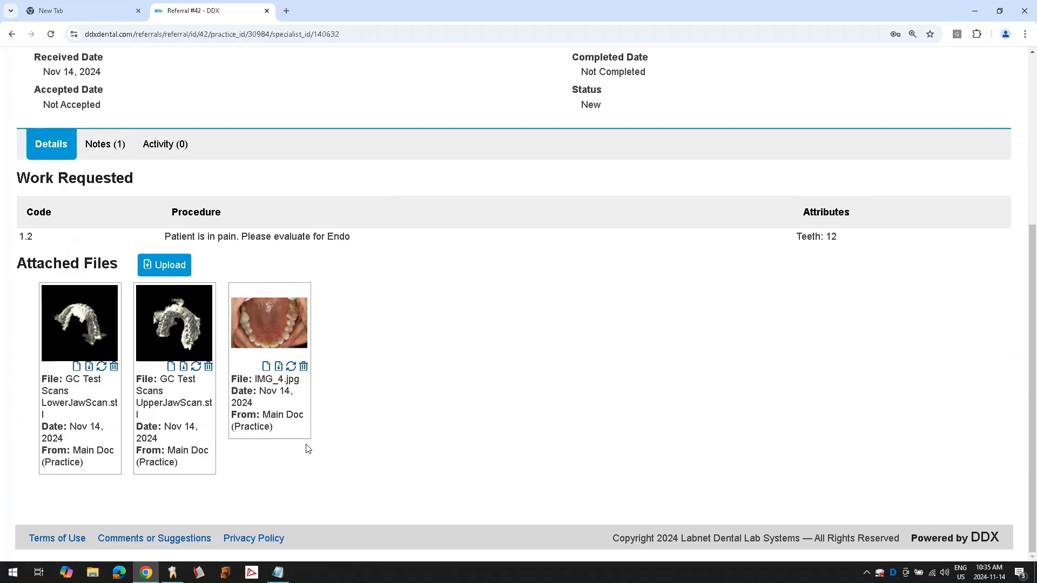
pyautogui.click(267, 367)
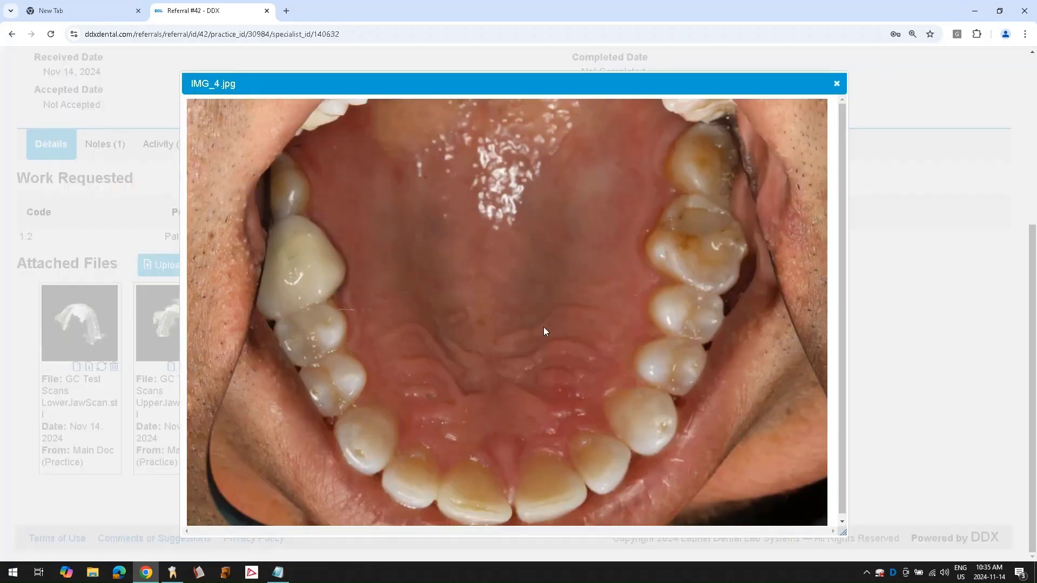
pyautogui.click(836, 84)
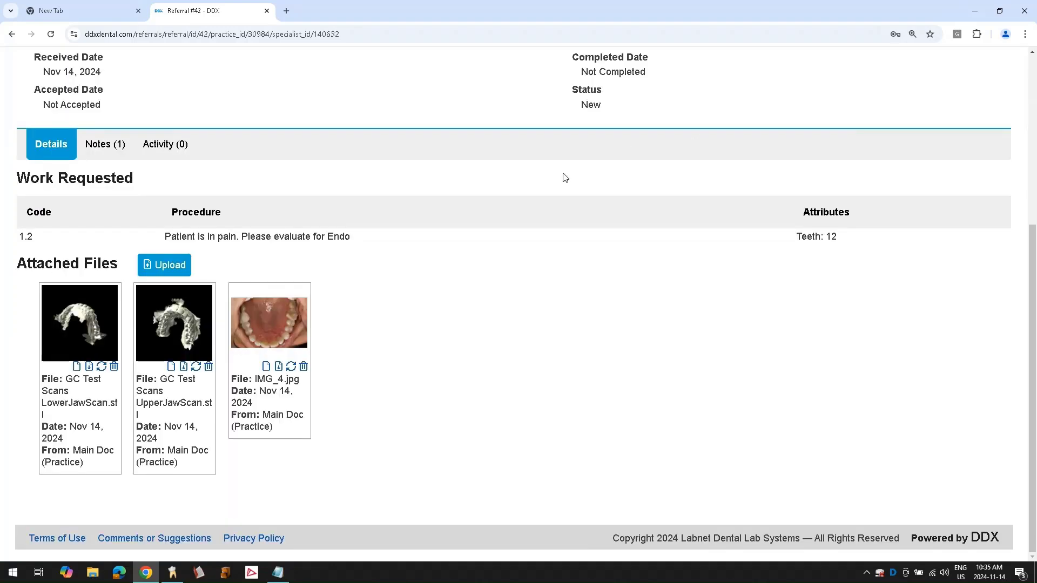
pyautogui.click(171, 367)
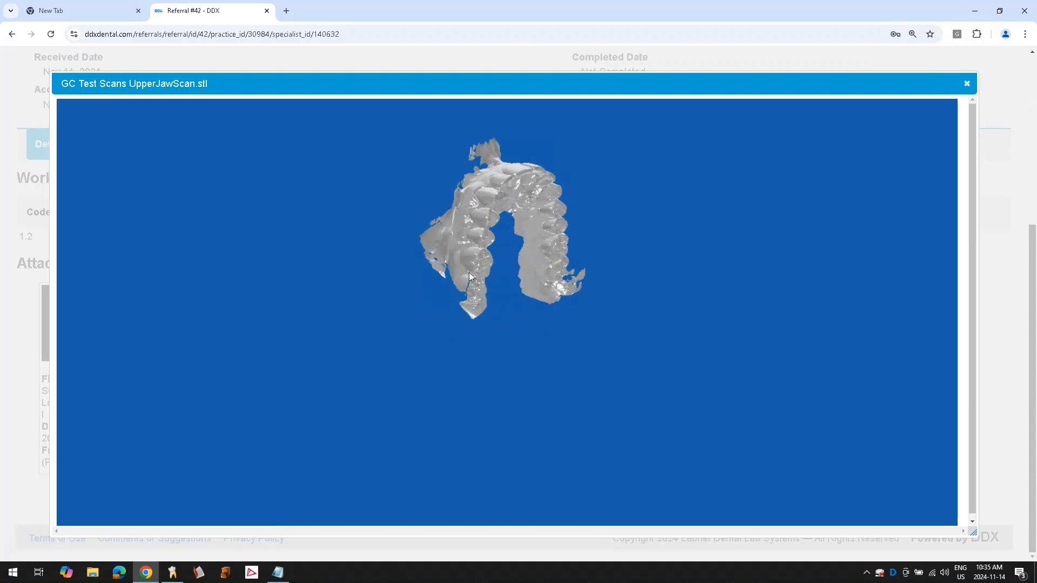
pyautogui.moveTo(499, 249); pyautogui.dragTo(494, 335)
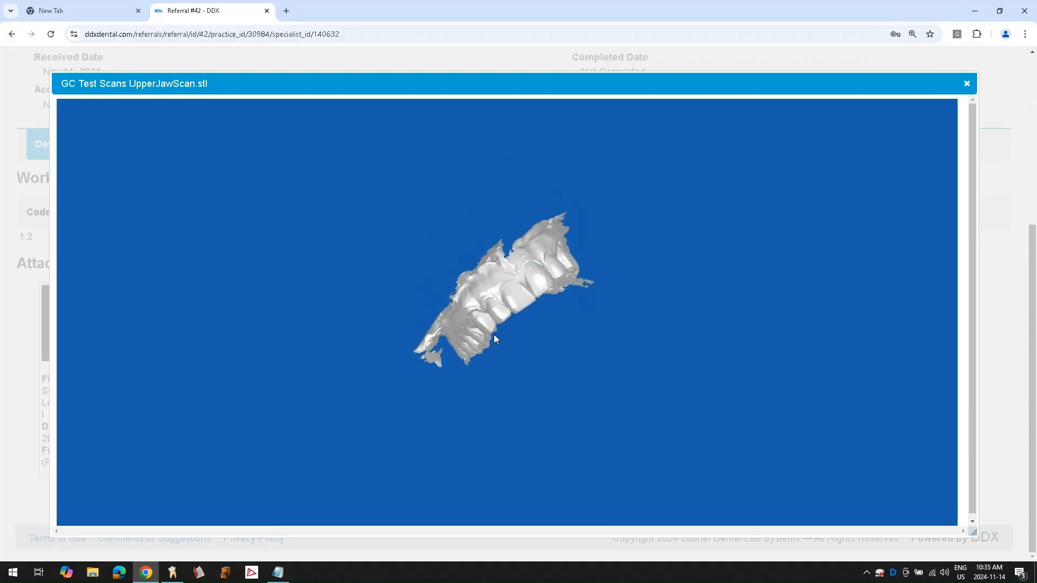
pyautogui.click(967, 83)
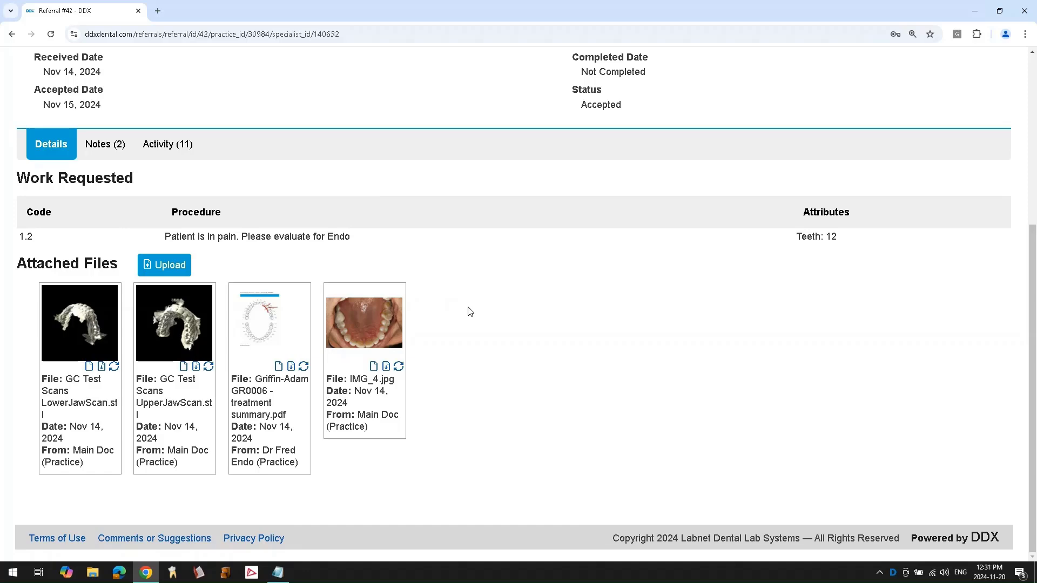
# Open the practice portal and filter the active cases by Referrals Sent.
pyautogui.scroll(5, 470, 312)
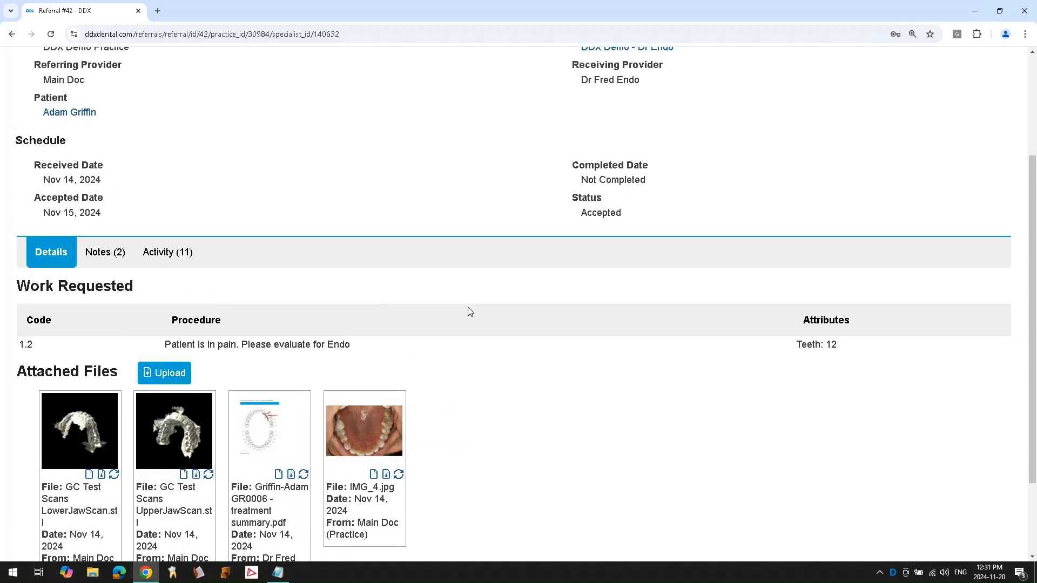
pyautogui.click(45, 127)
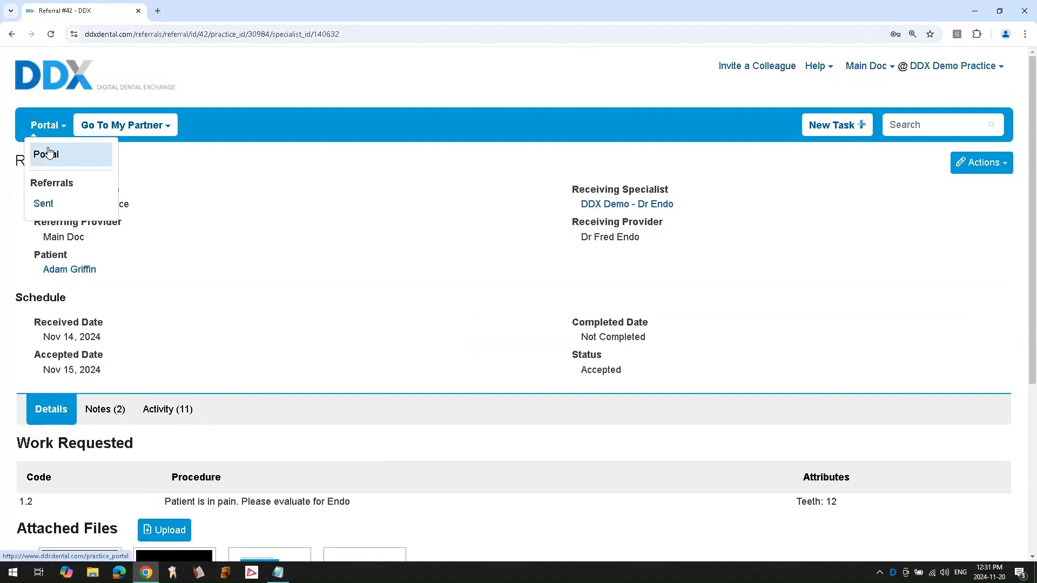
pyautogui.click(47, 155)
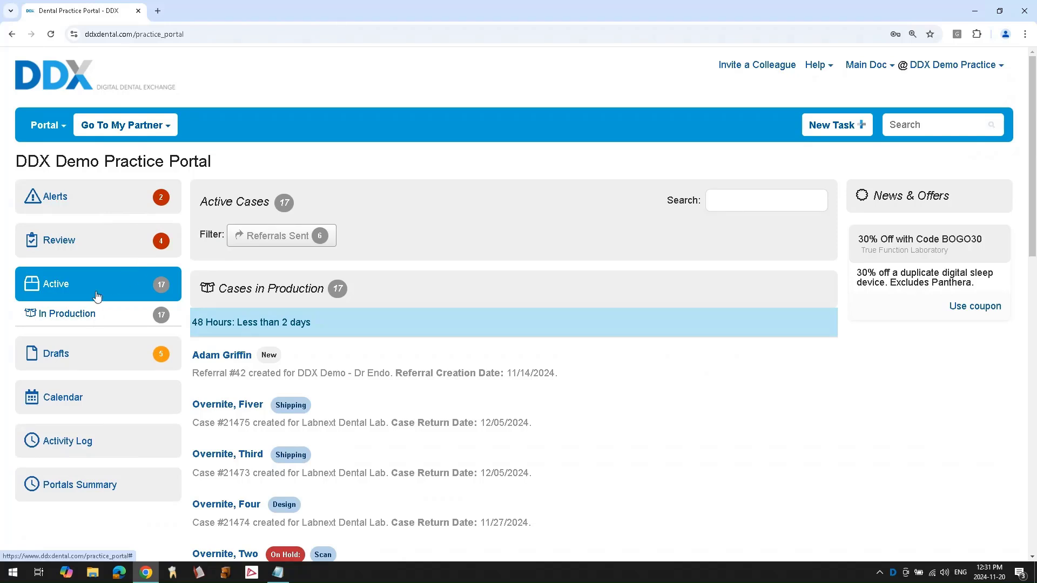
pyautogui.click(285, 237)
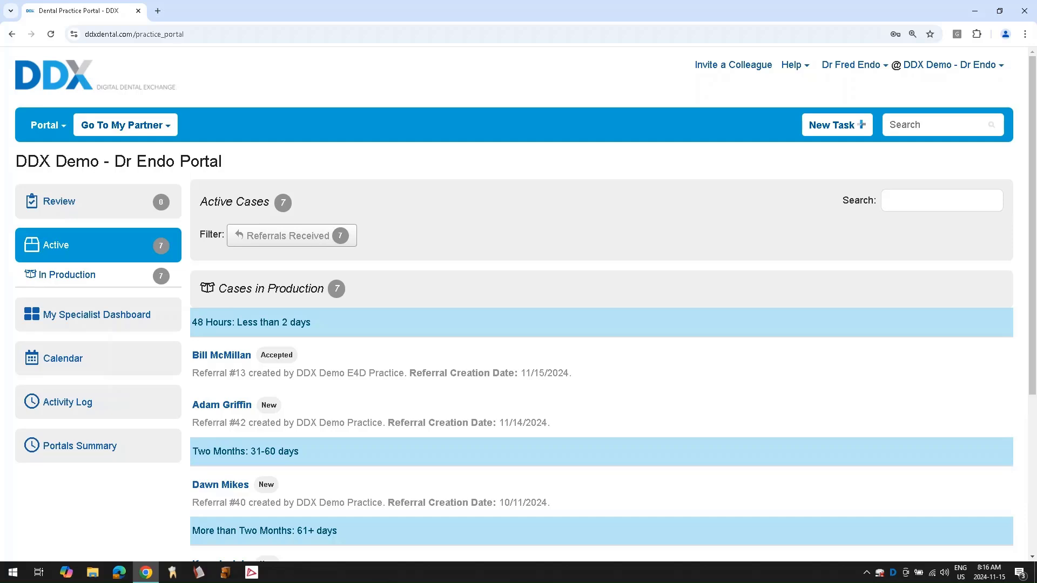
# Review the specialist dashboard's charts for received referral status, referrals per procedure, and monthly referral volume by practice.
pyautogui.click(75, 320)
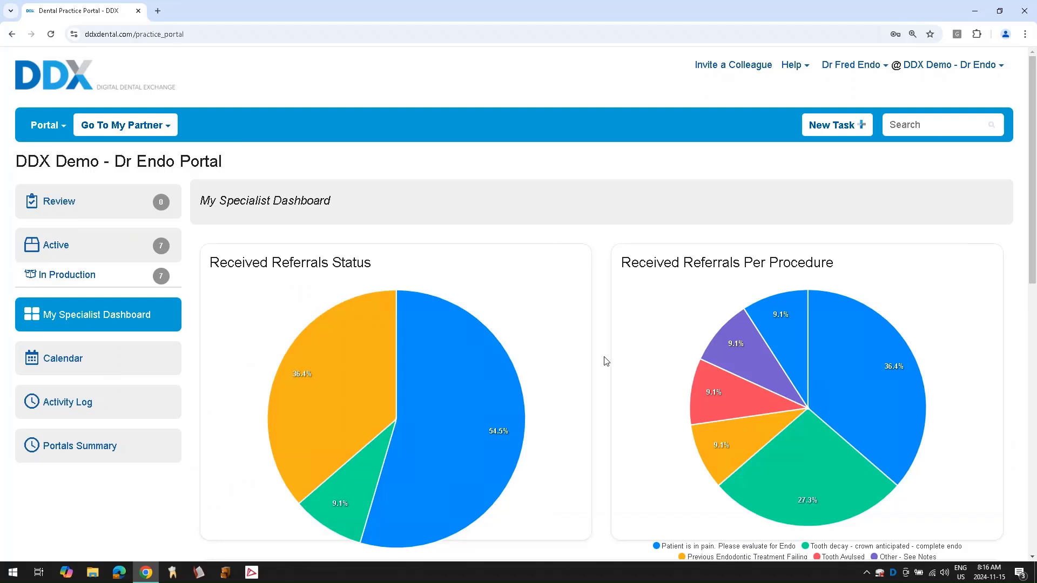
pyautogui.moveTo(352, 390)
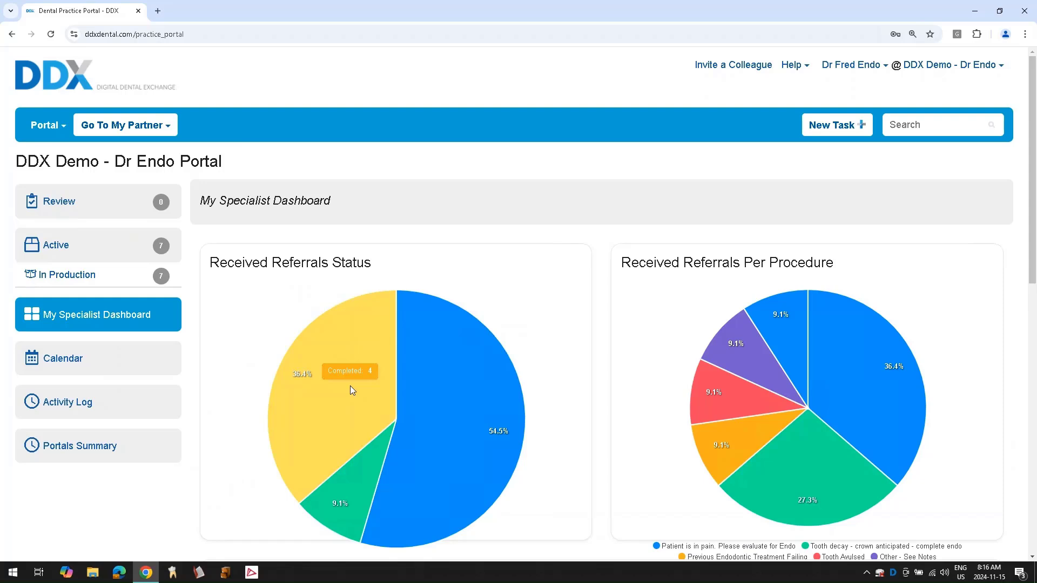
pyautogui.moveTo(366, 477)
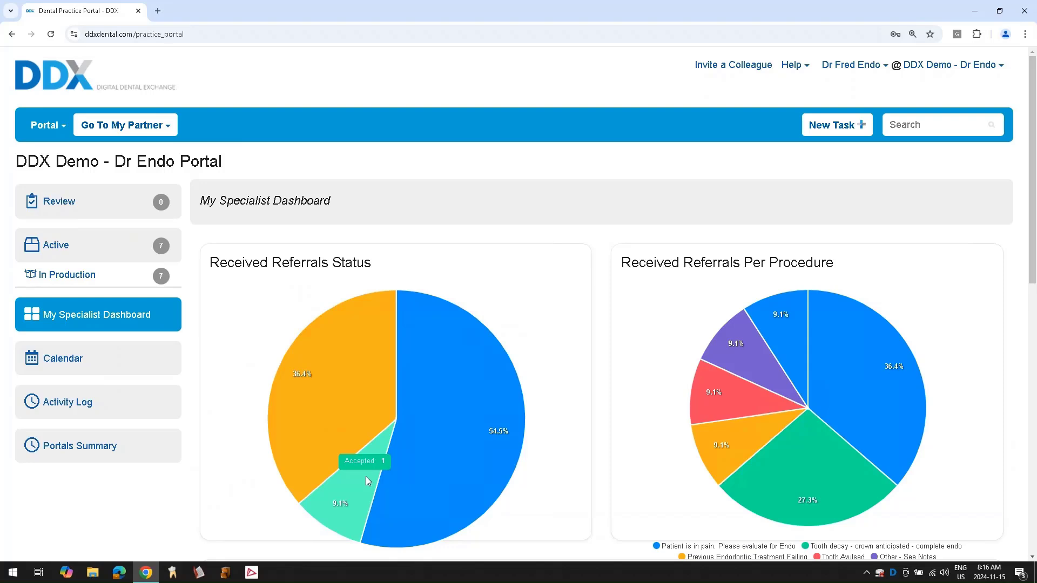
pyautogui.moveTo(427, 476)
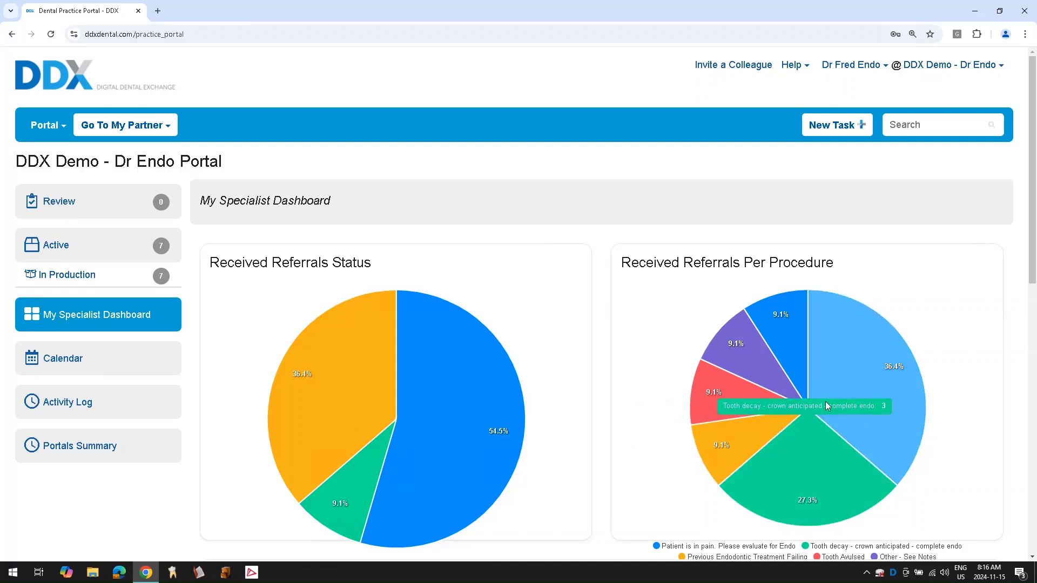
pyautogui.moveTo(793, 371)
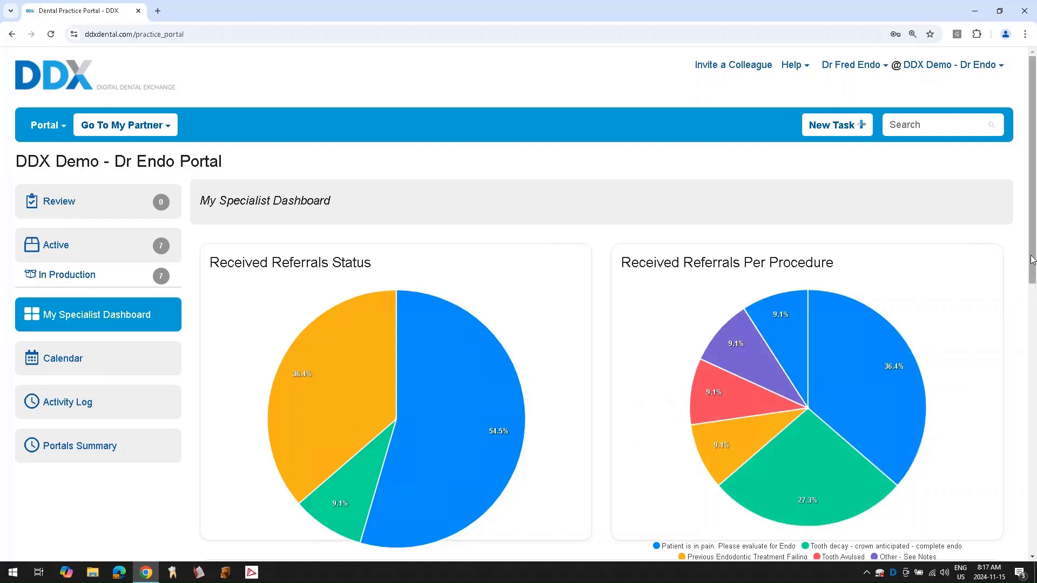
pyautogui.moveTo(1032, 260); pyautogui.dragTo(1026, 491)
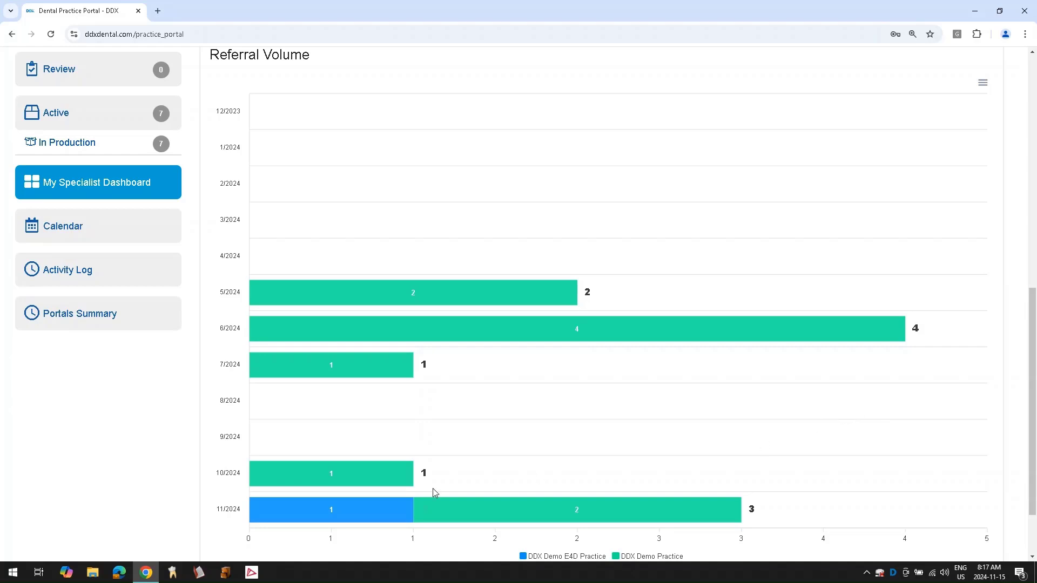
pyautogui.moveTo(361, 517)
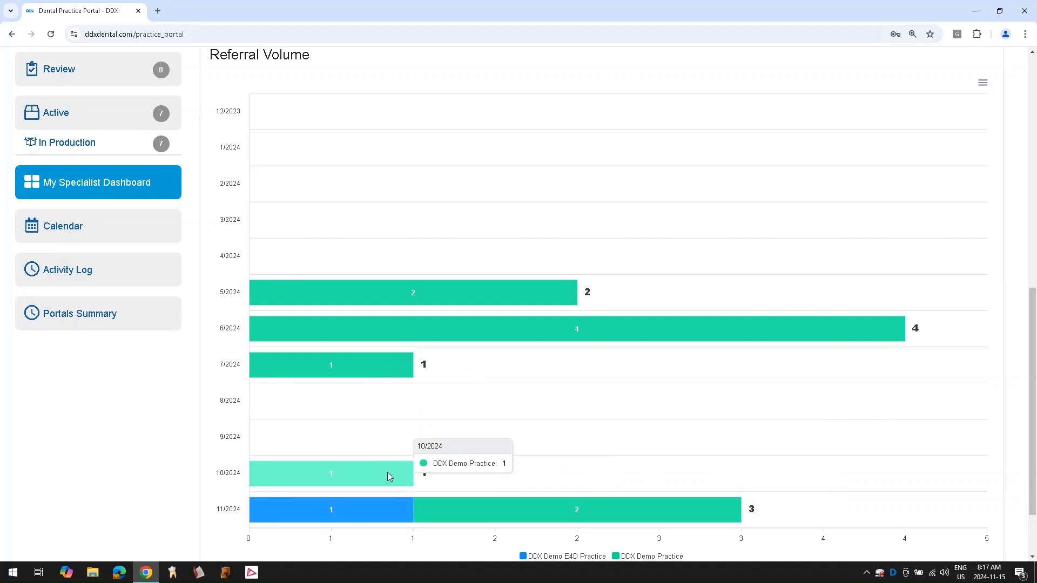
# Return to the active cases and open the New referral created by DDX Demo Practice on 11/14/2024.
pyautogui.click(57, 115)
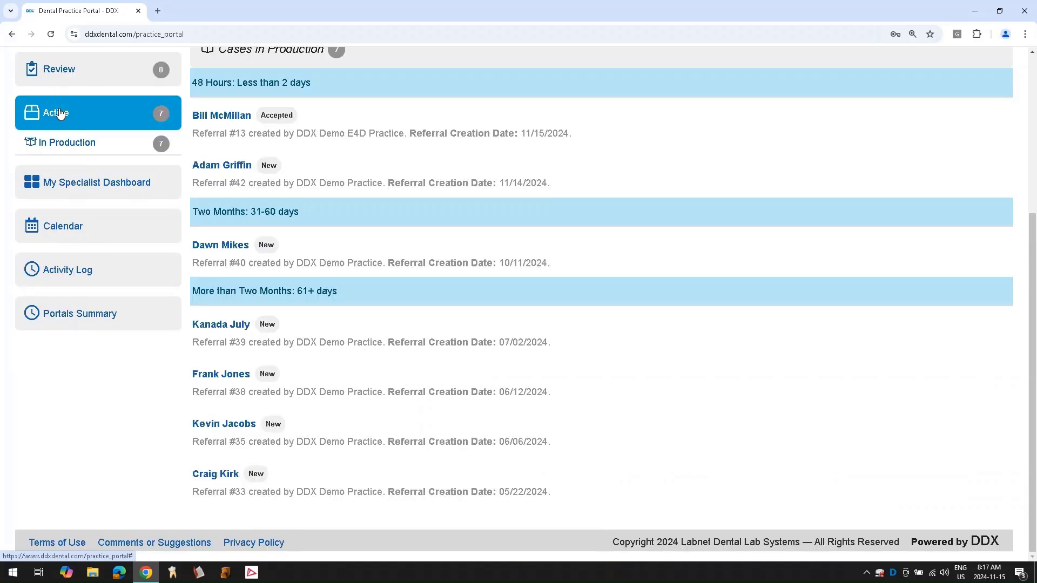
pyautogui.scroll(4, 395, 262)
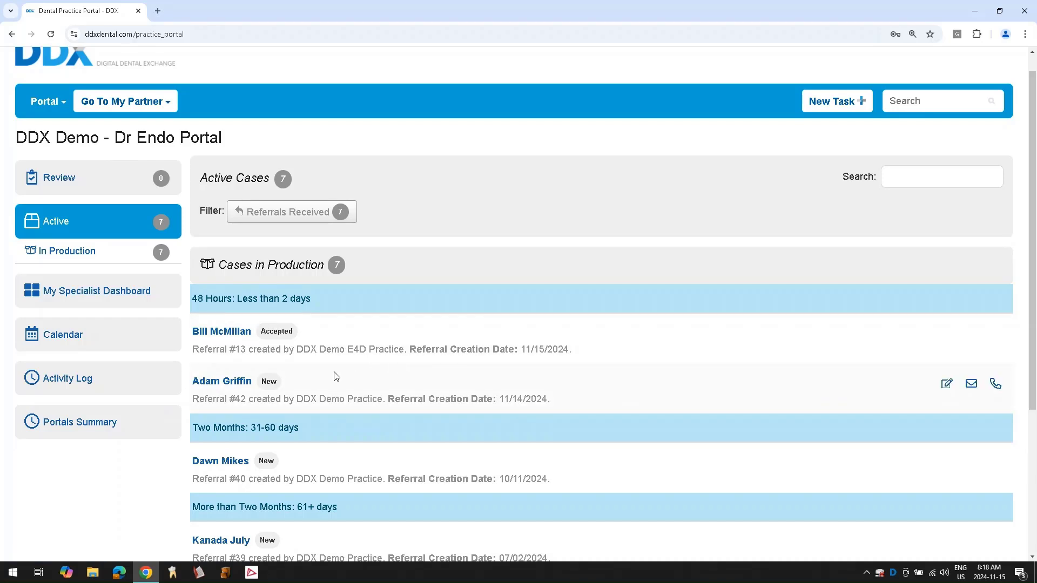
pyautogui.click(219, 382)
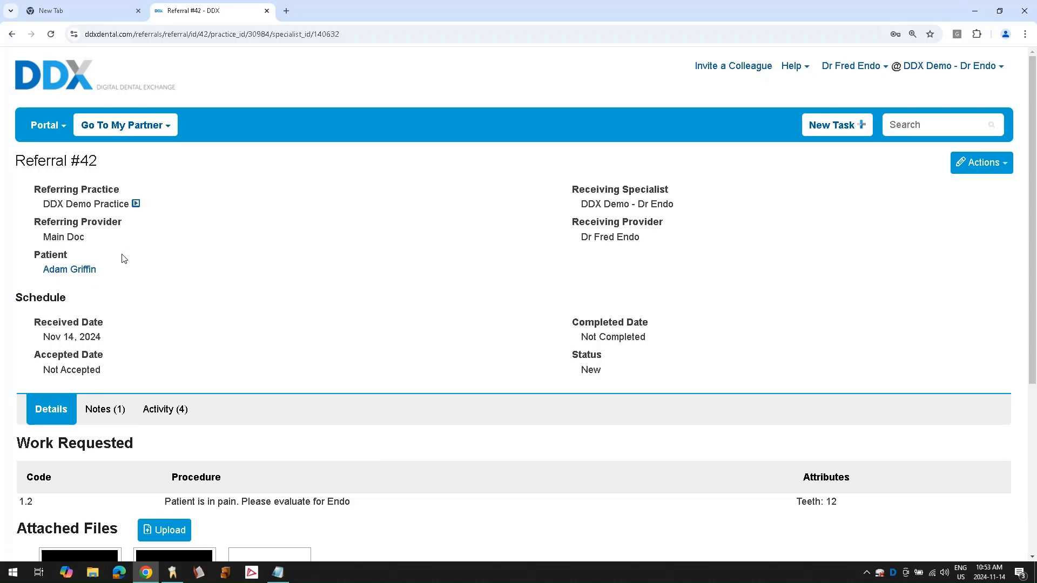
# Open the patient's record in a separate browser tab and highlight the external ID, telephone number and e-mail address.
pyautogui.middleClick(86, 270)
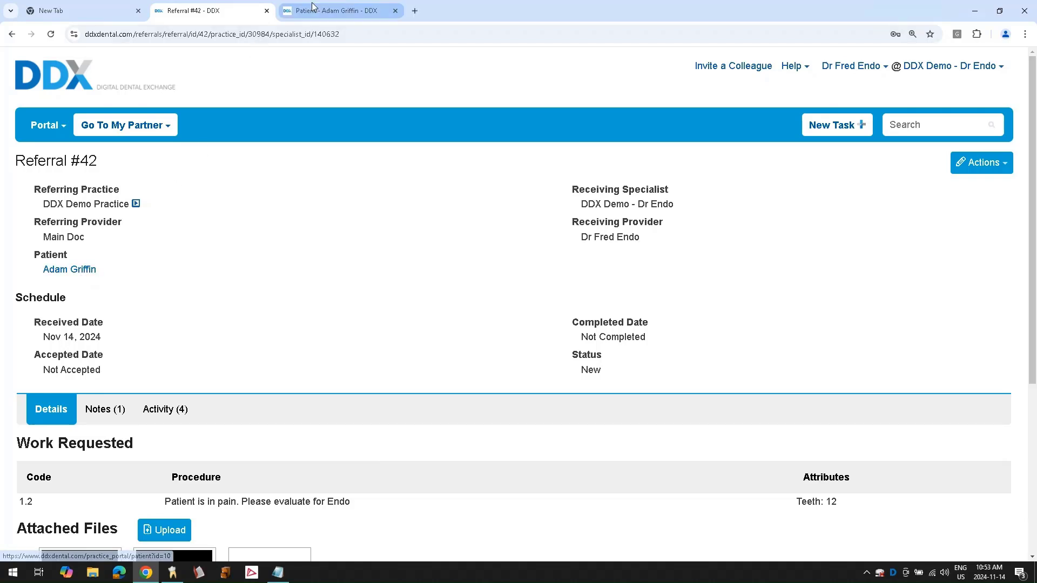
pyautogui.click(348, 13)
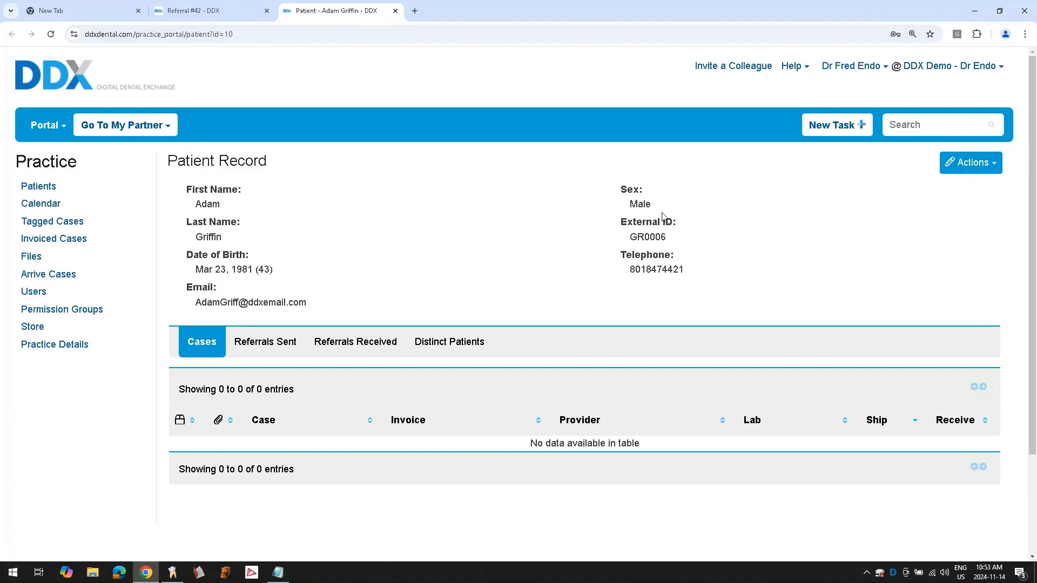
pyautogui.doubleClick(645, 239)
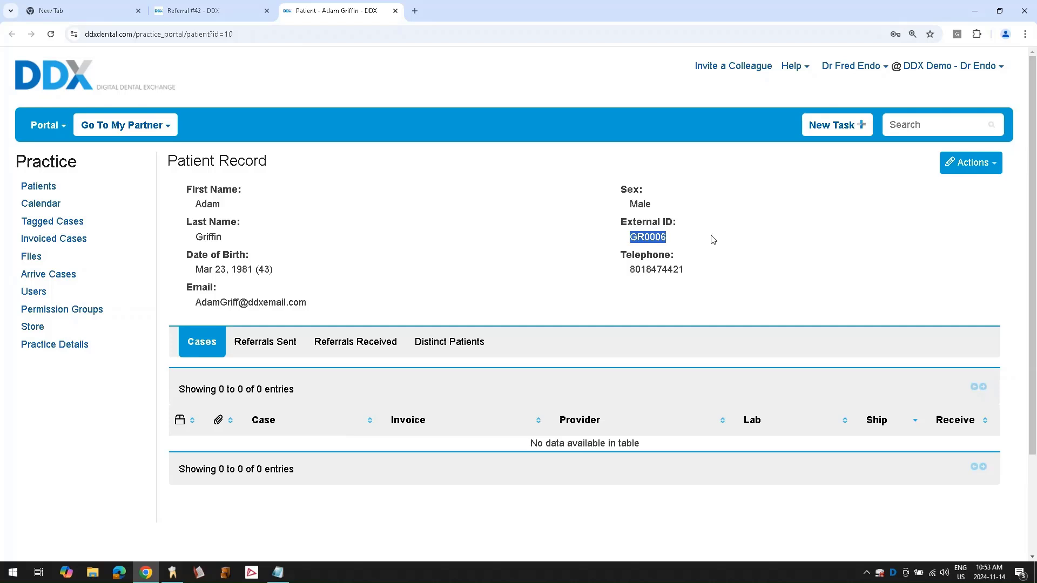
pyautogui.doubleClick(664, 269)
pyautogui.moveTo(311, 304); pyautogui.dragTo(196, 300)
pyautogui.click(339, 271)
# Return to the referral and review its received date, requested work, attached files and the note for the specialist.
pyautogui.click(222, 10)
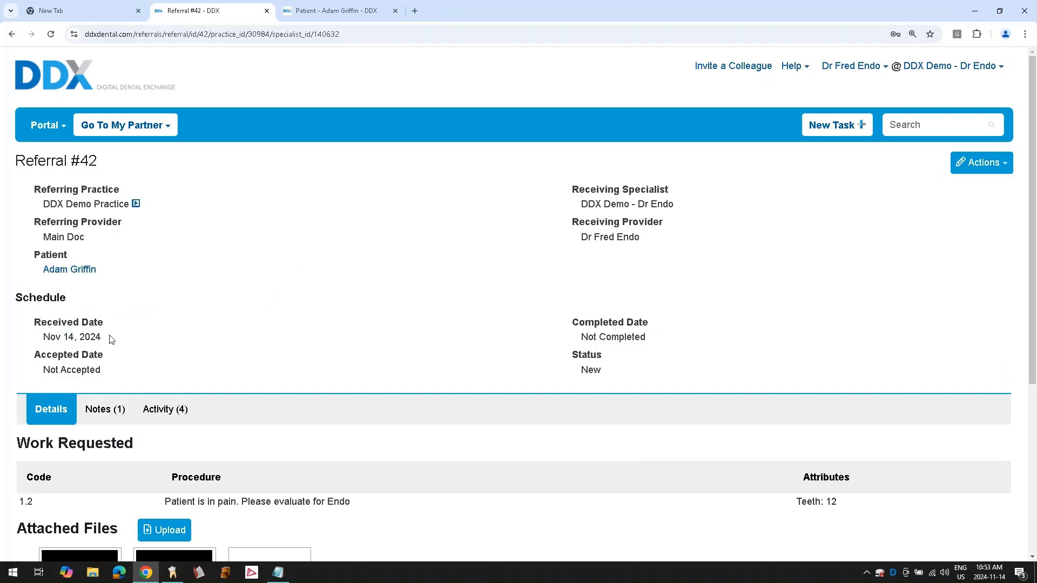
pyautogui.moveTo(102, 339); pyautogui.dragTo(39, 337)
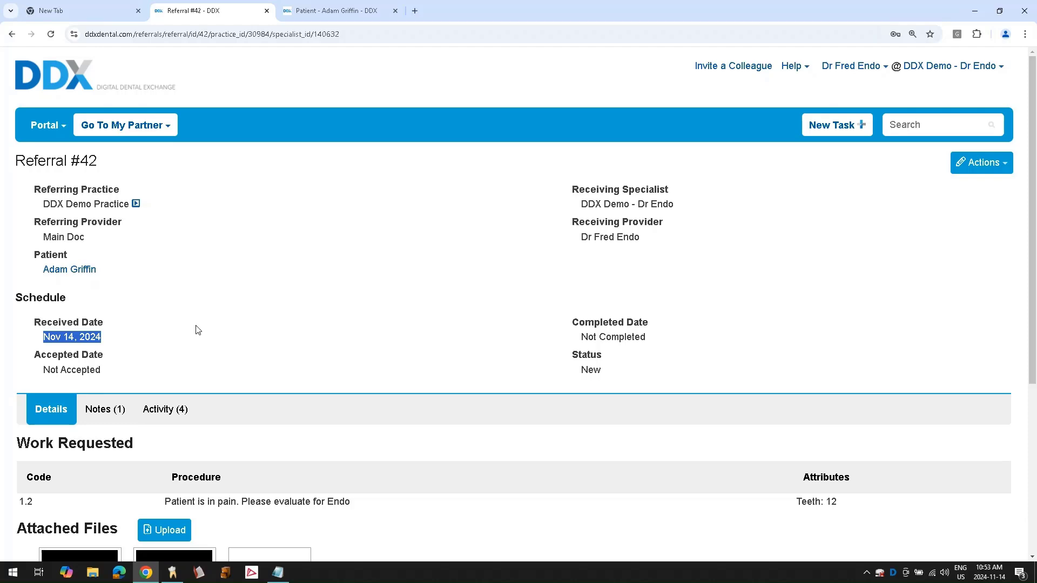
pyautogui.scroll(-3, 452, 319)
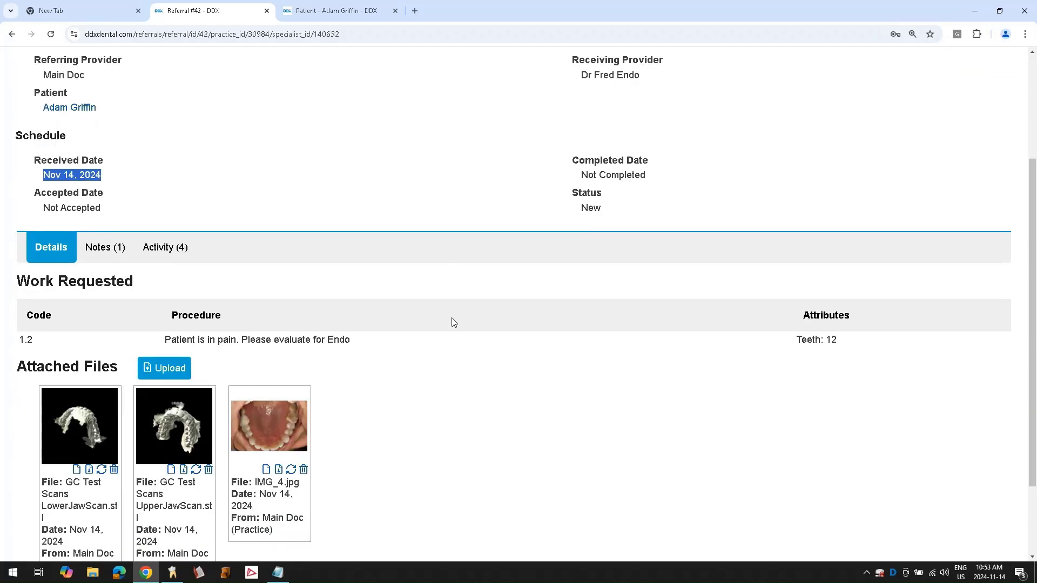
pyautogui.scroll(-1, 453, 321)
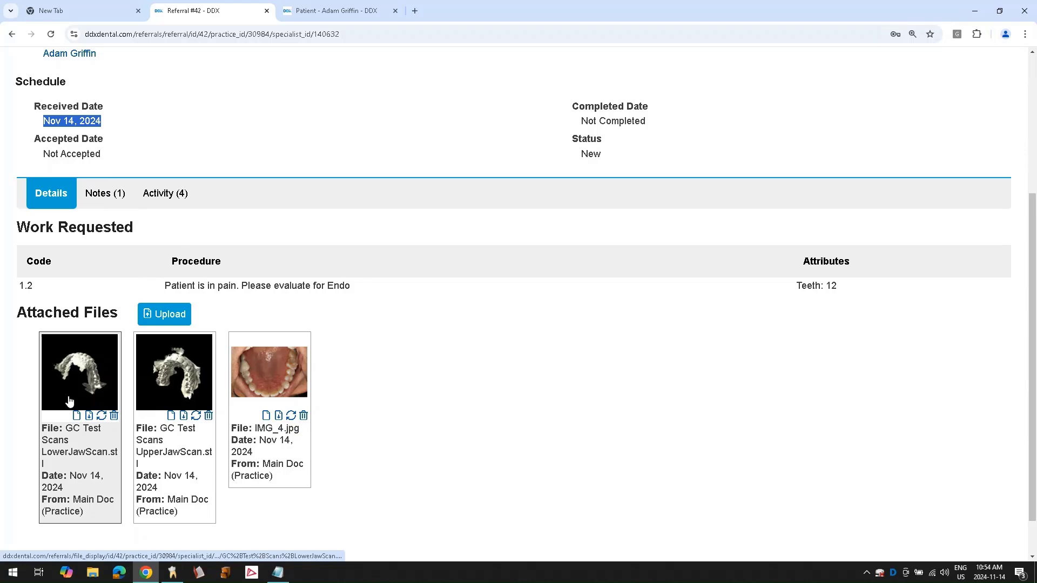
pyautogui.click(107, 195)
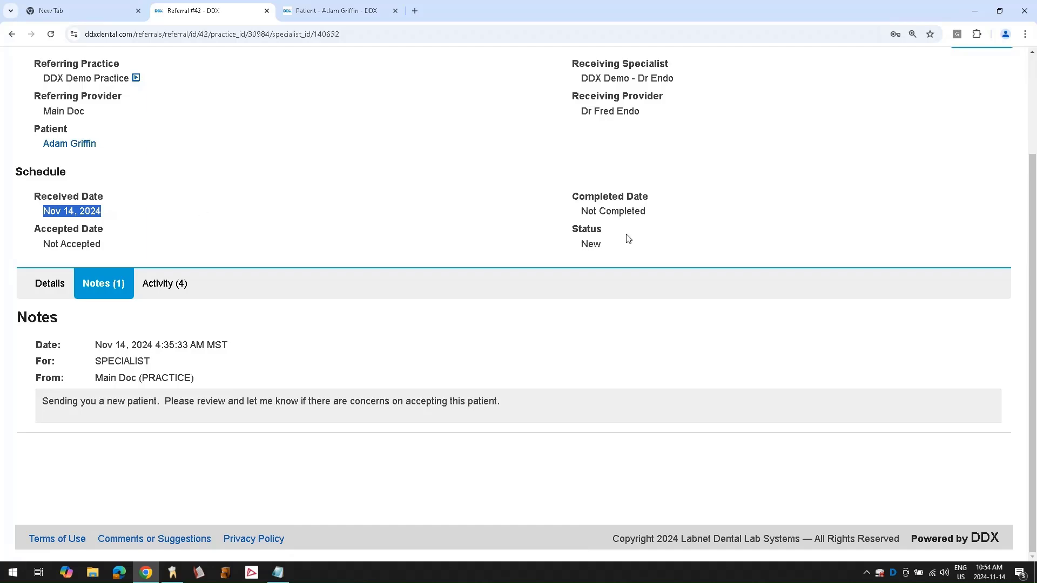
pyautogui.scroll(3, 704, 213)
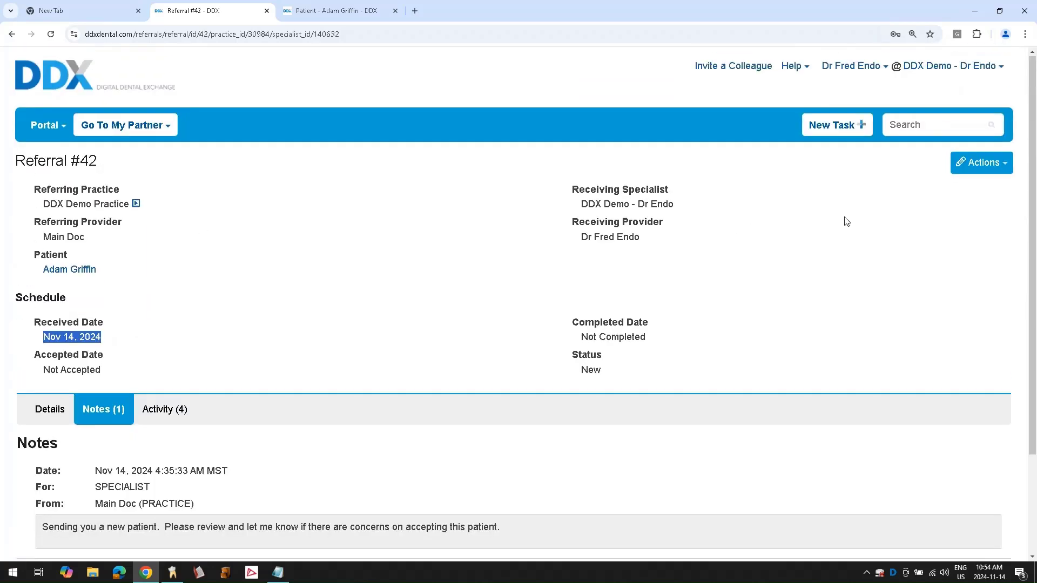
# Change the referral's status to Accepted and save it.
pyautogui.click(987, 168)
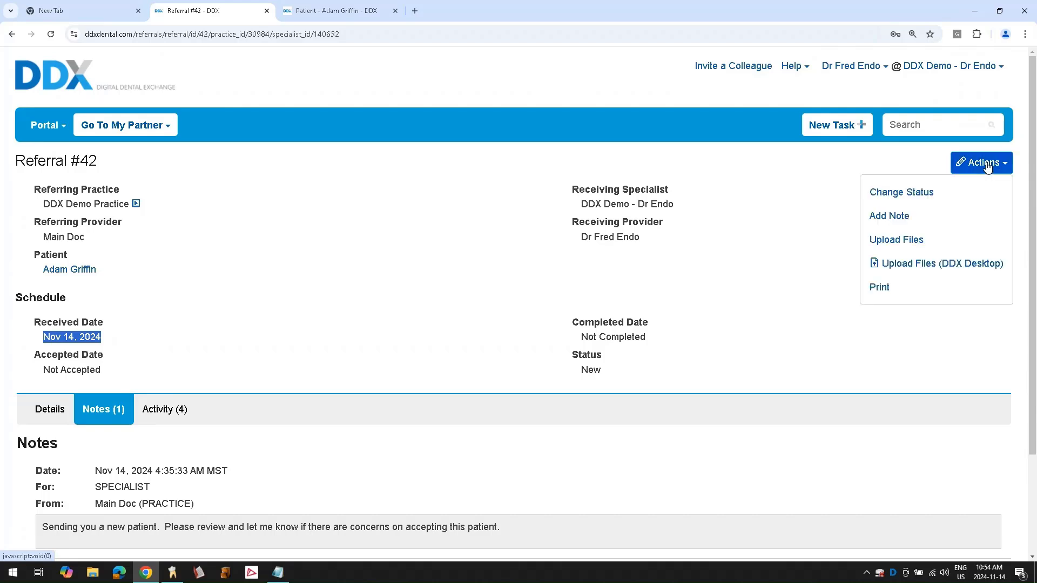
pyautogui.click(915, 193)
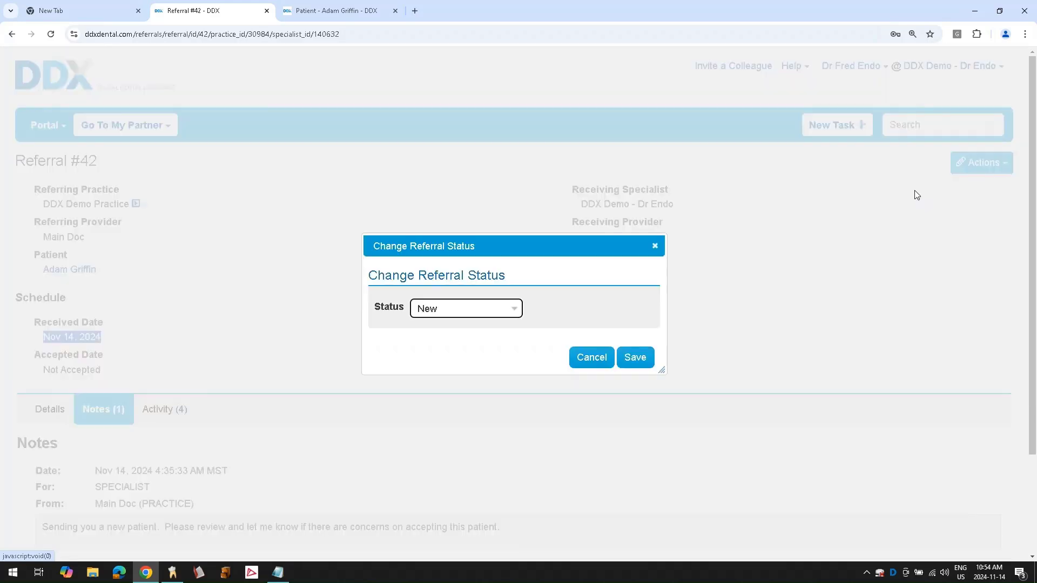
pyautogui.click(505, 312)
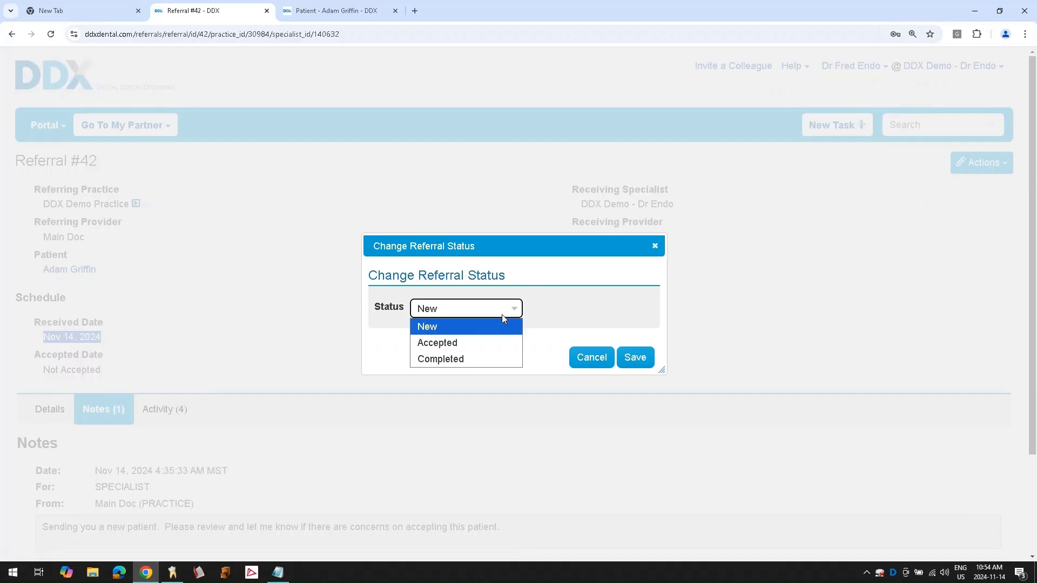
pyautogui.click(475, 343)
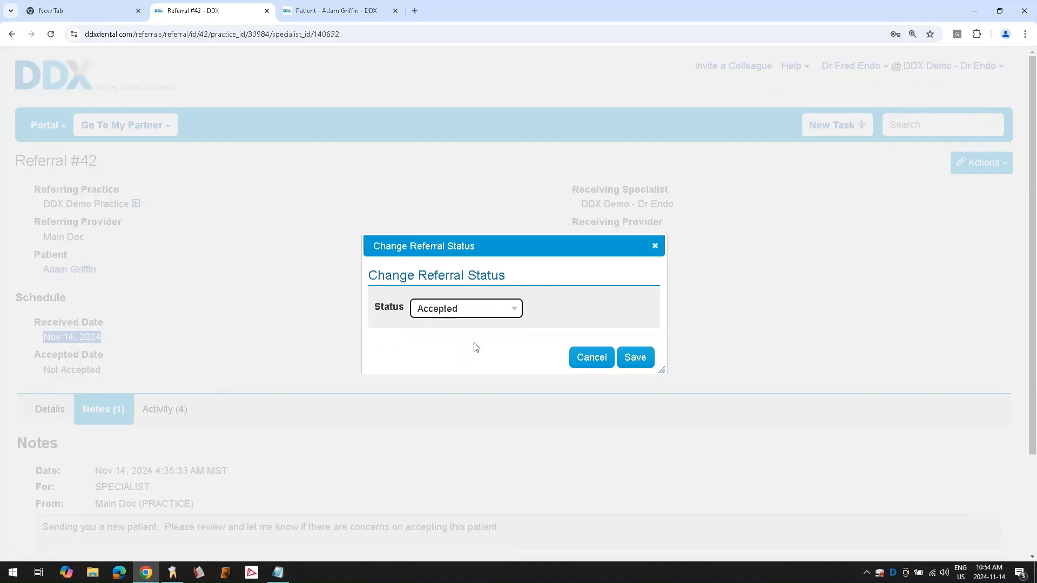
pyautogui.click(635, 359)
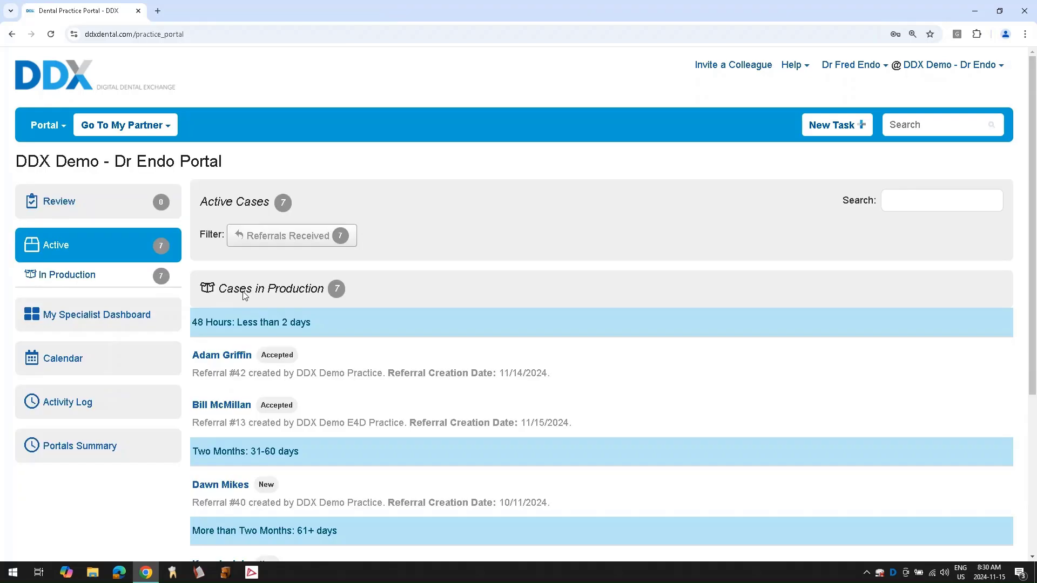
# Save the note "Thank you for the referral!! I'll reach out if we have any questions once we consult with the patient" on the E4D Practice referral.
pyautogui.click(232, 408)
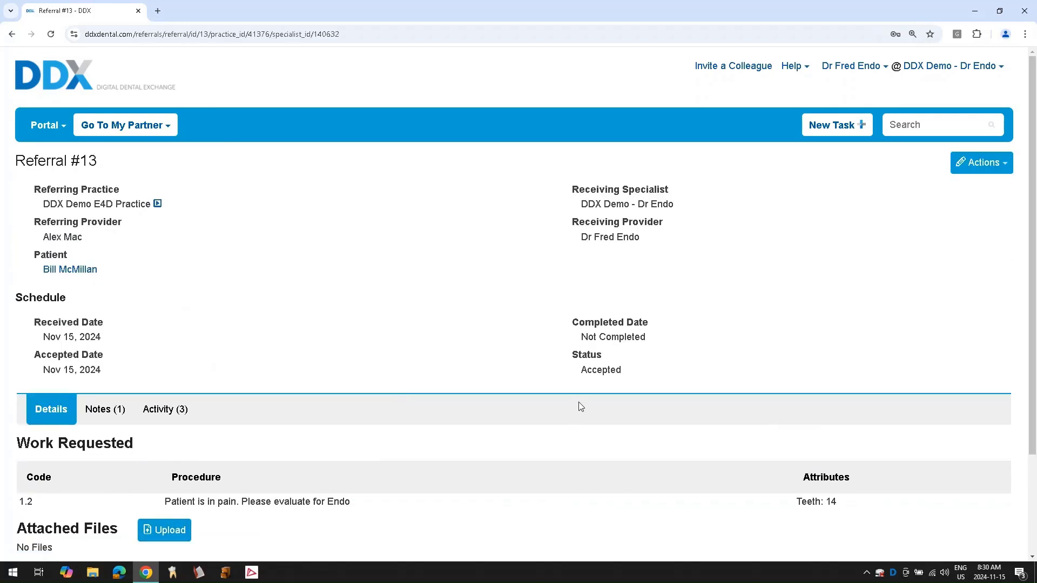
pyautogui.click(981, 163)
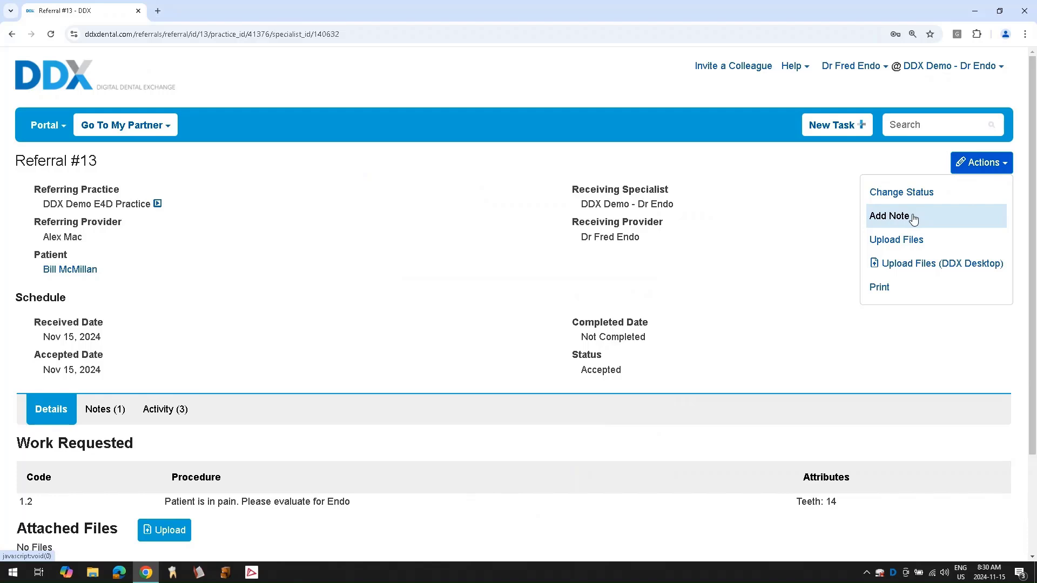
pyautogui.click(913, 217)
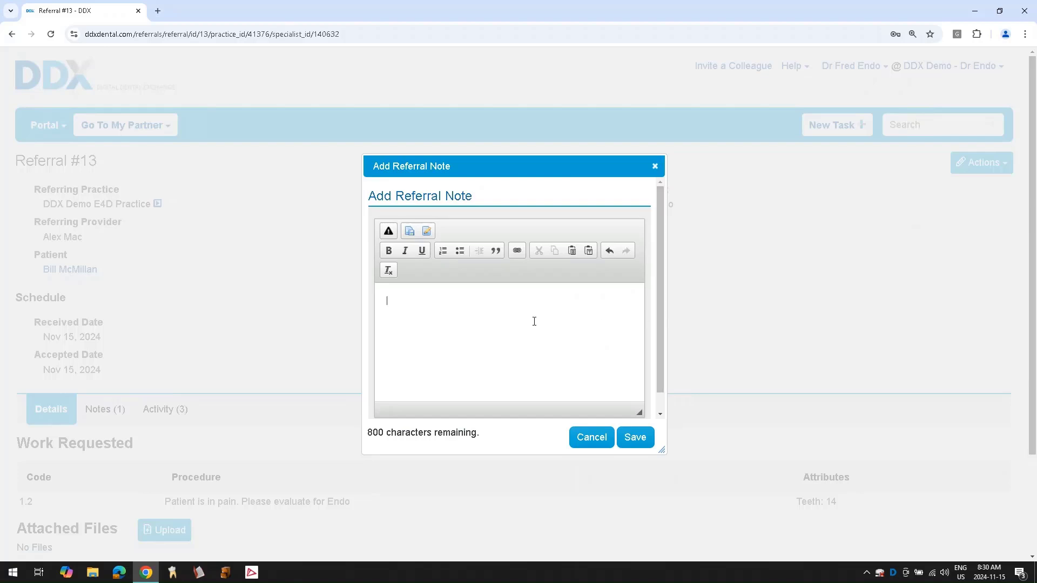
pyautogui.write("Thank you for the referral!! I'll reach out if we have any questions once we consult with the patient")
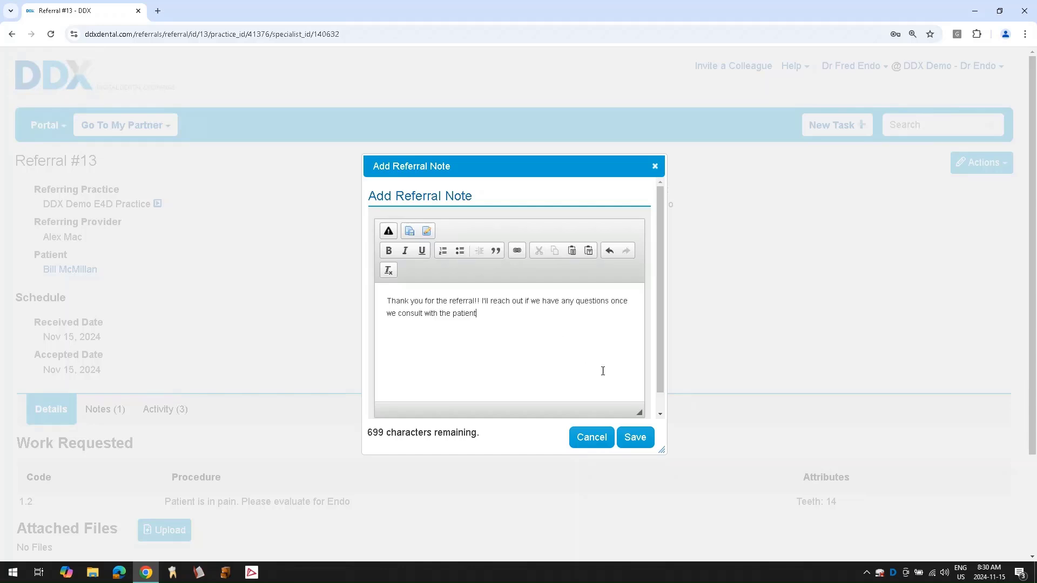
pyautogui.click(637, 438)
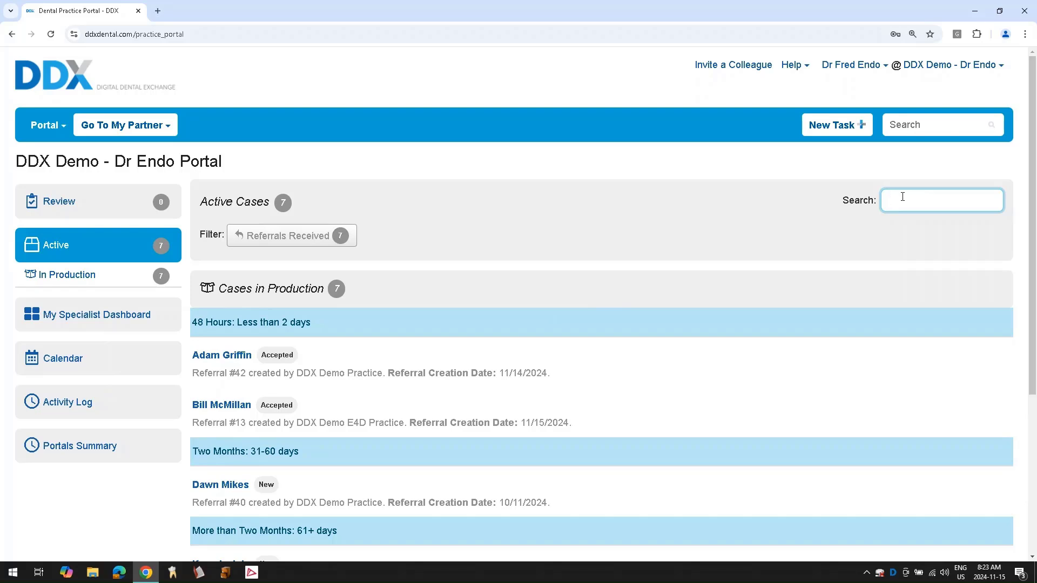
# Find the accepted referral by searching the active cases for "gri", open it and choose Completed as its new status.
pyautogui.write('gri')
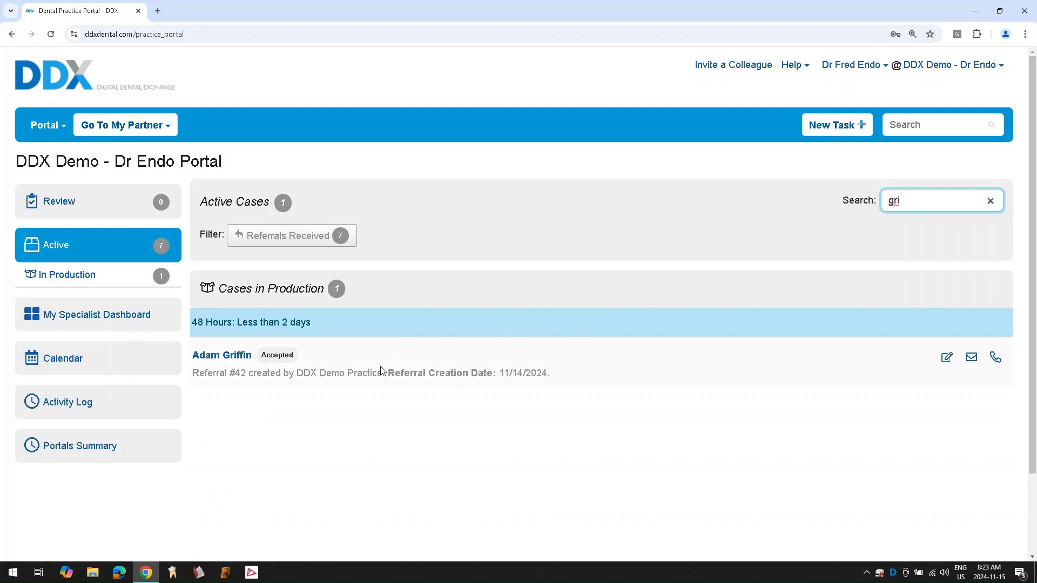
pyautogui.click(228, 356)
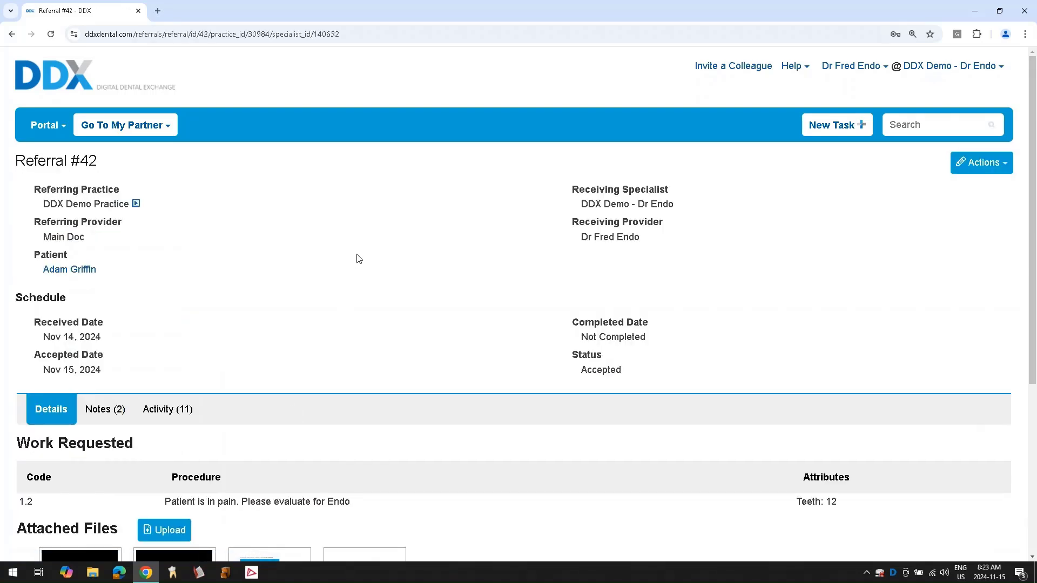
pyautogui.click(984, 163)
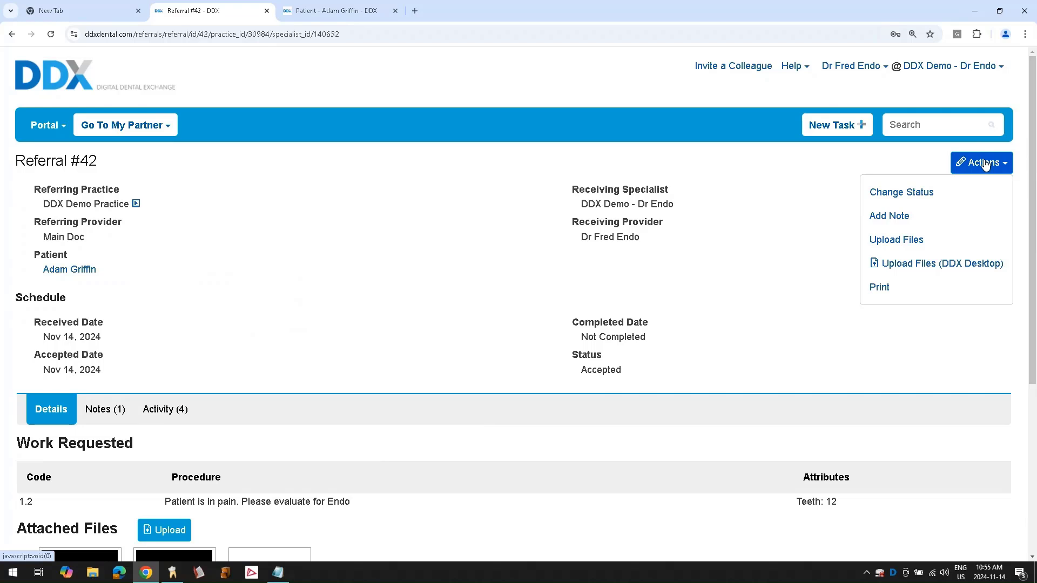
pyautogui.click(920, 196)
pyautogui.click(513, 311)
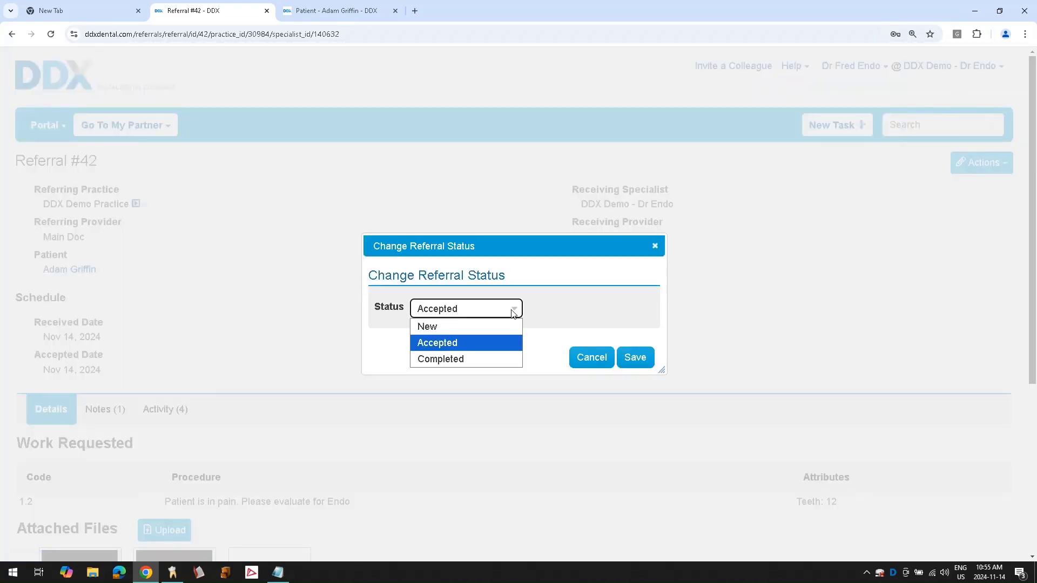
pyautogui.click(476, 360)
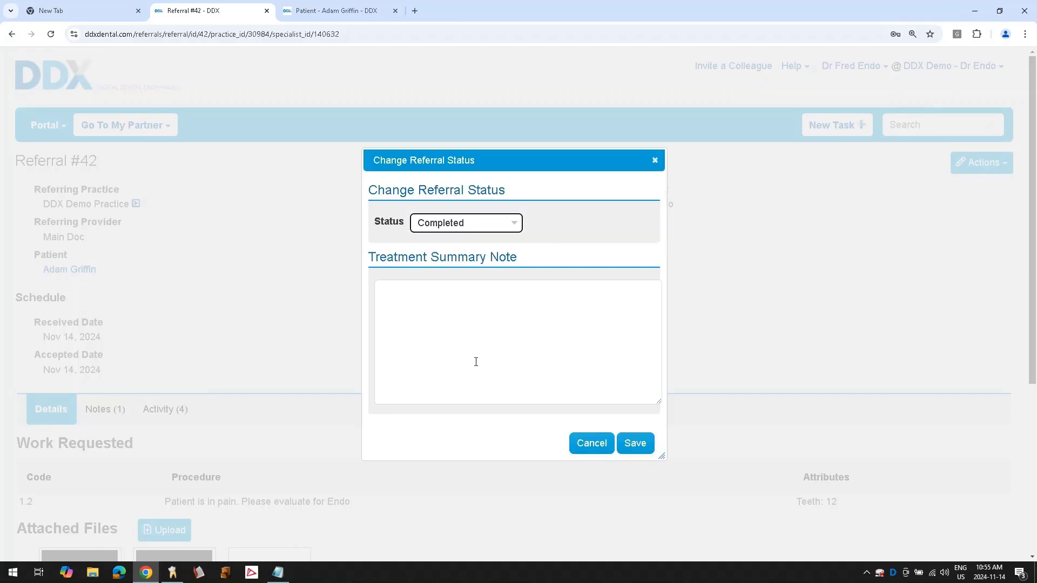
# Save the status change with the treatment summary note "Thank you for the referral. I saw the patient and have completed the treatment. See attached treatment summary".
pyautogui.click(519, 358)
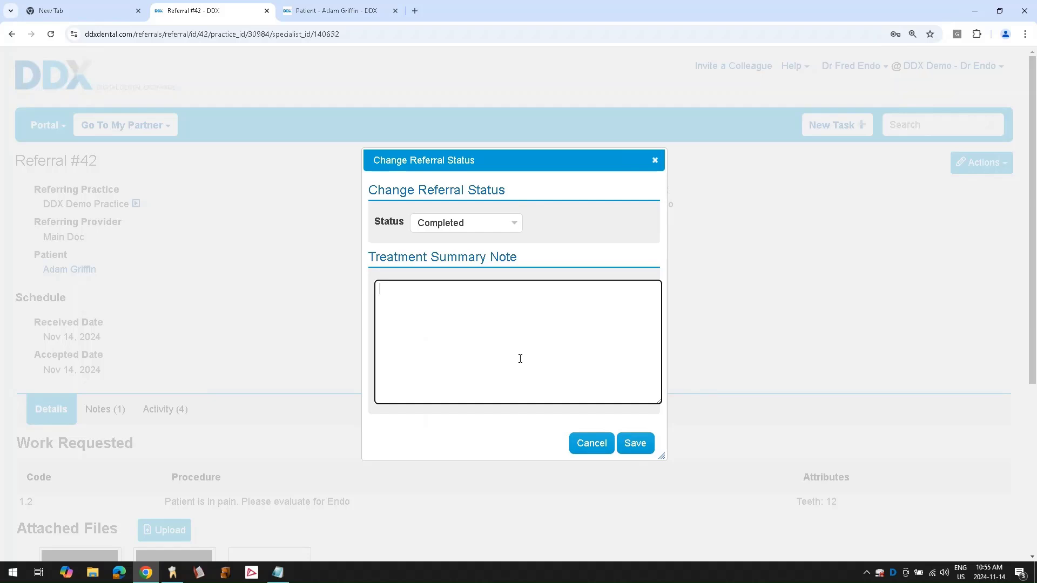
pyautogui.write('Thank you for the referral.  I saw the patient and have completed the treatment.  See attached treatment summary')
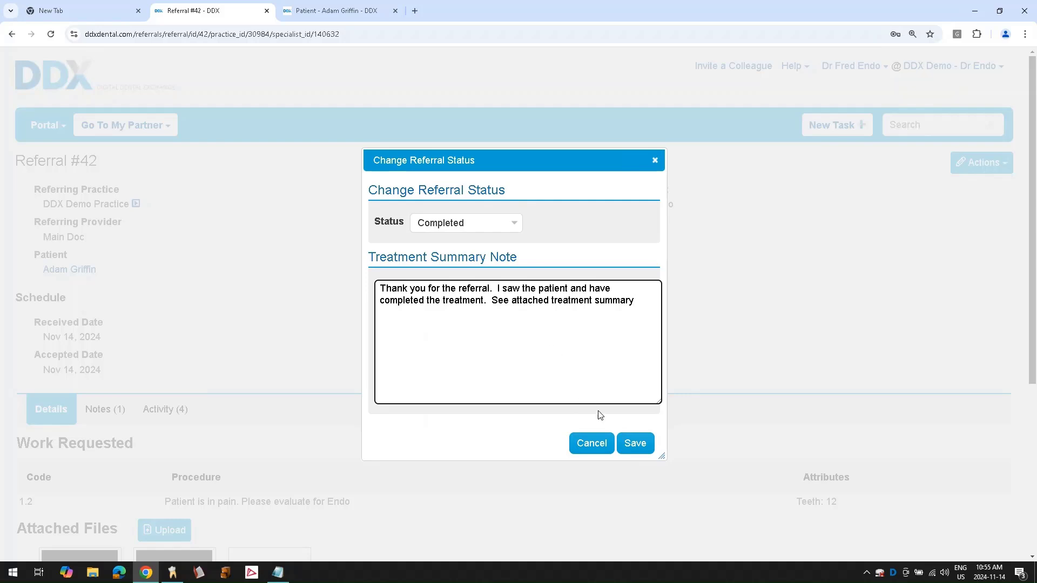
pyautogui.click(635, 444)
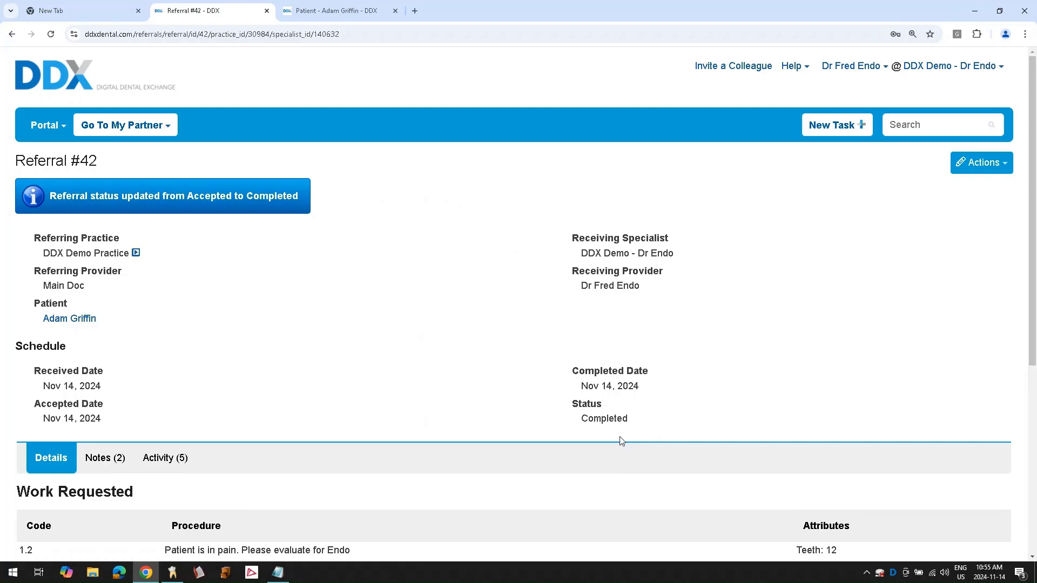
# Upload the patient's treatment summary PDF from the Desktop folder to the completed referral and close the uploader.
pyautogui.click(981, 173)
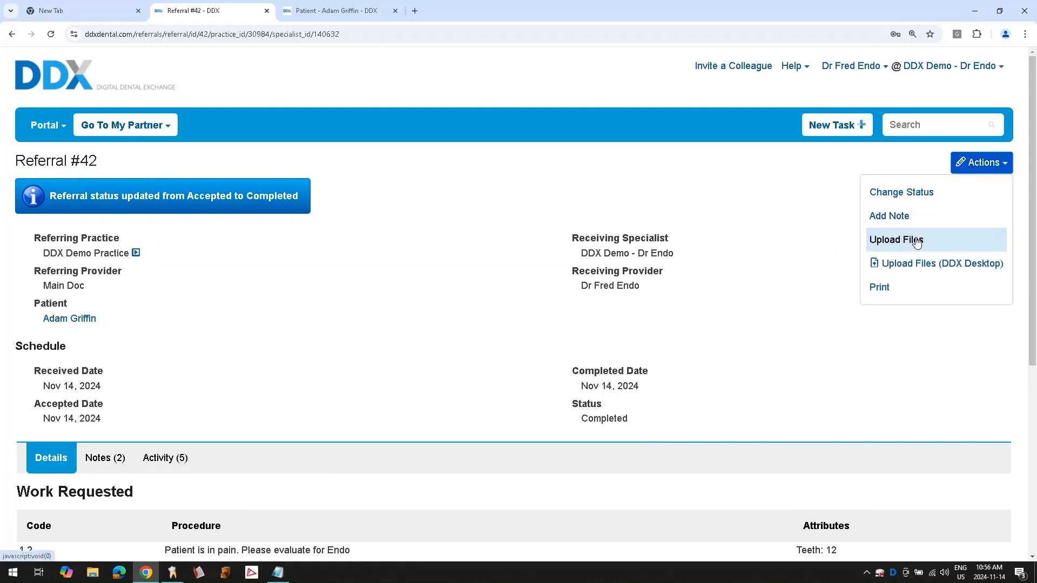
pyautogui.click(896, 239)
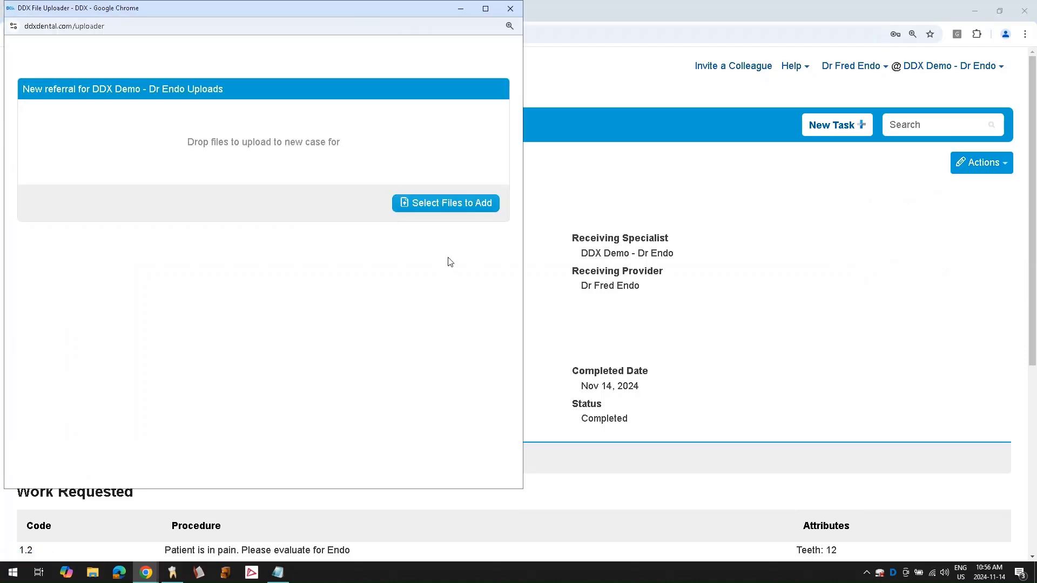
pyautogui.click(461, 208)
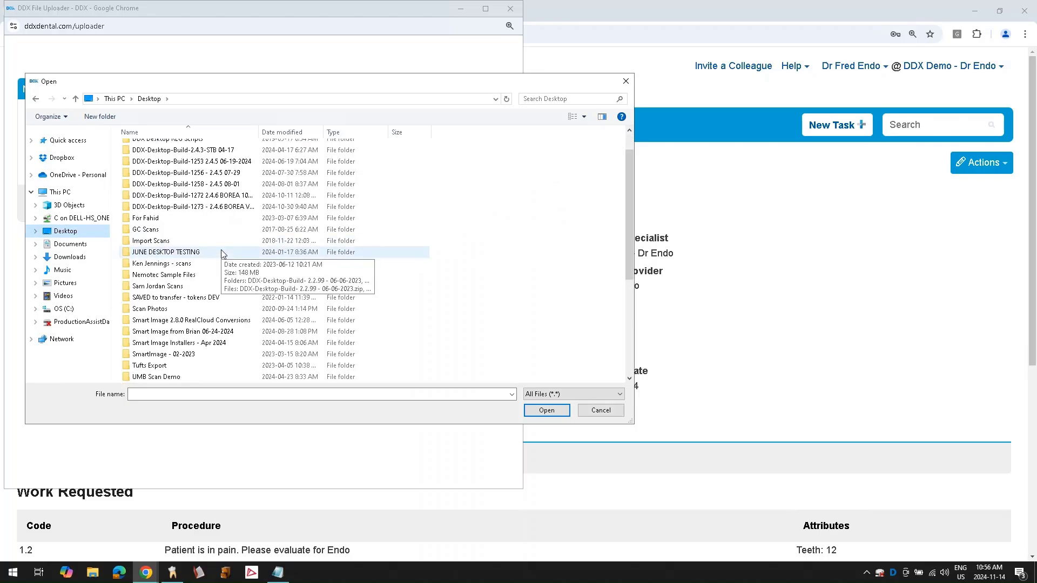
pyautogui.scroll(-5, 222, 254)
pyautogui.scroll(-1, 223, 258)
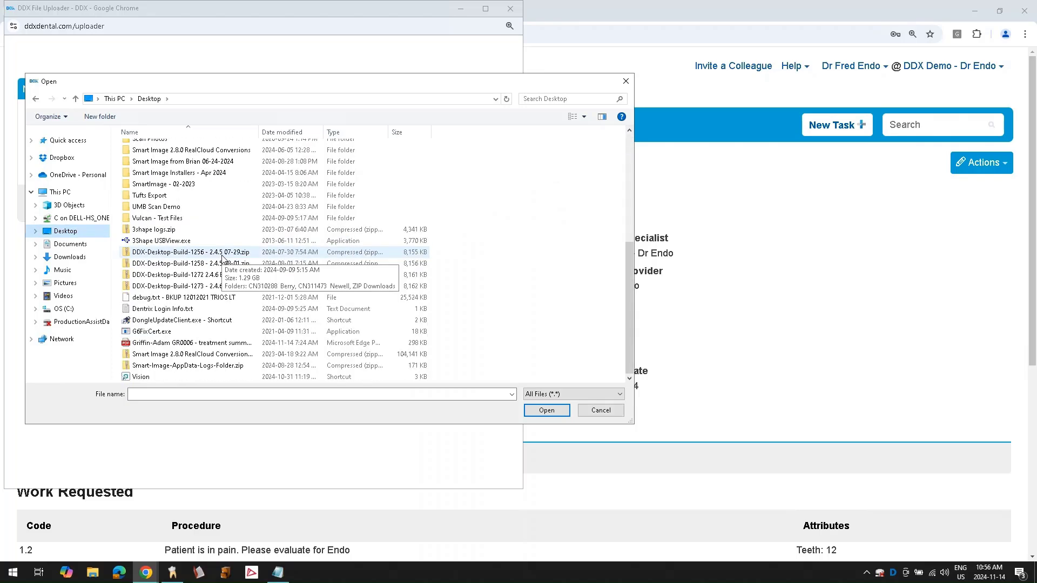
pyautogui.click(198, 345)
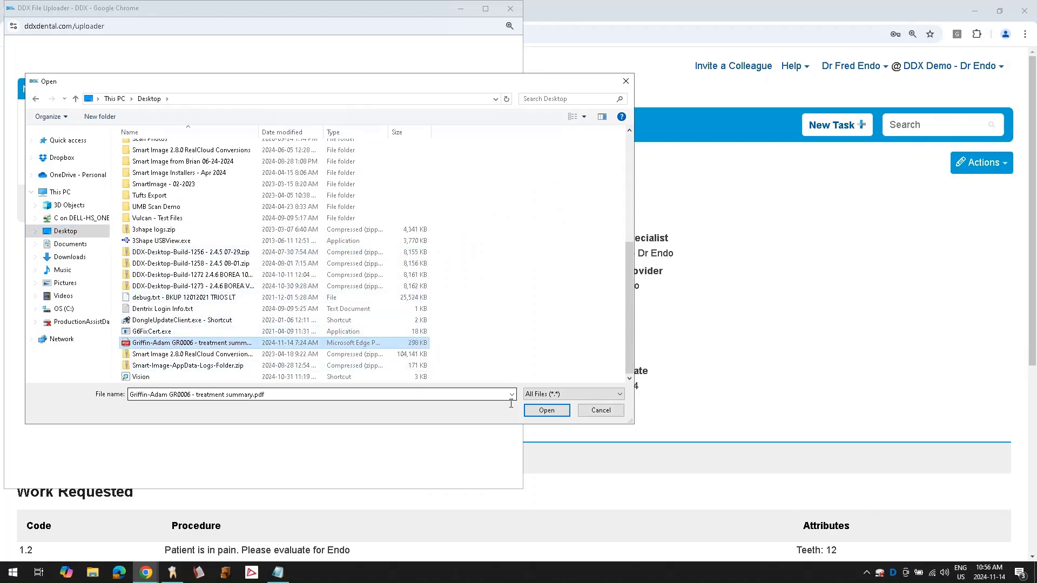
pyautogui.click(552, 412)
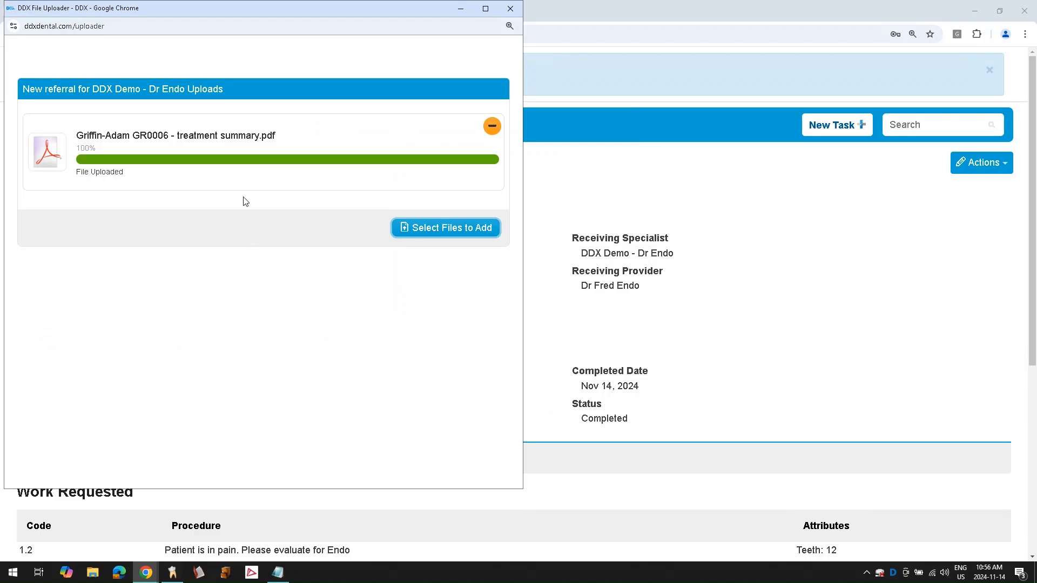
pyautogui.click(509, 9)
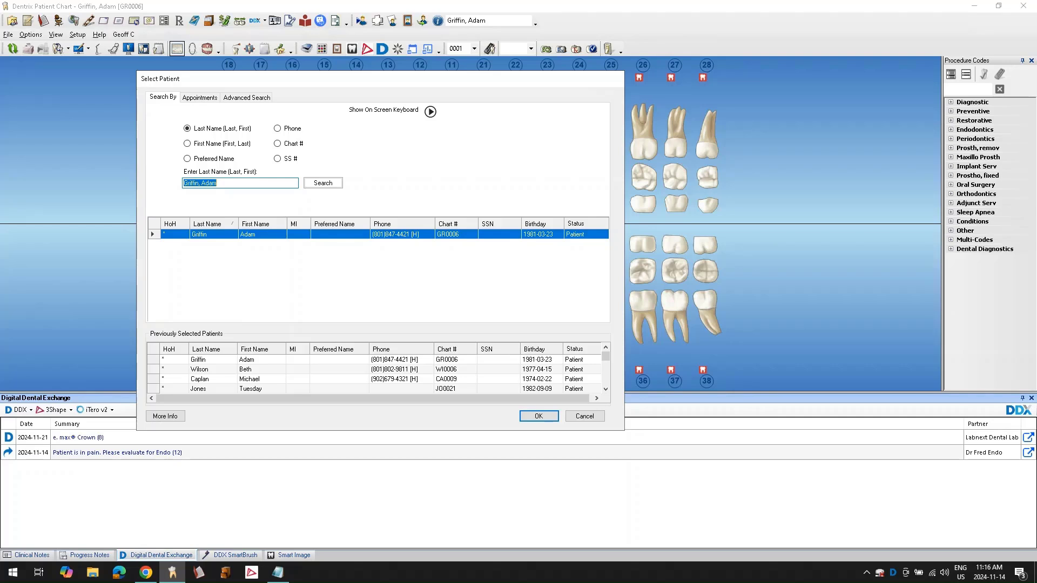
# Load the patient's chart in Dentrix, view the tooth 12 Endo referral and open it in DDX in the browser.
pyautogui.click(544, 417)
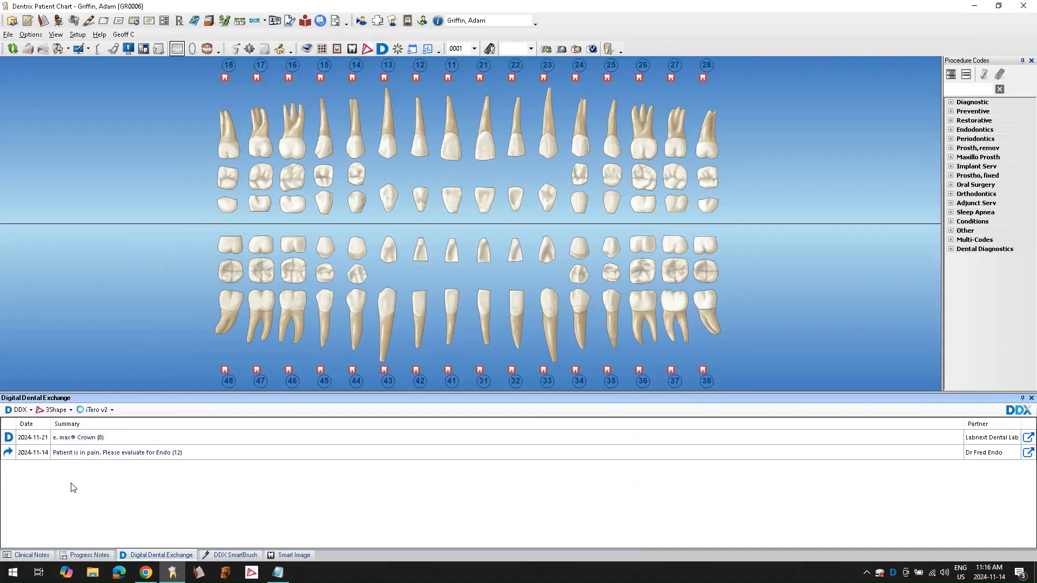
pyautogui.click(107, 455)
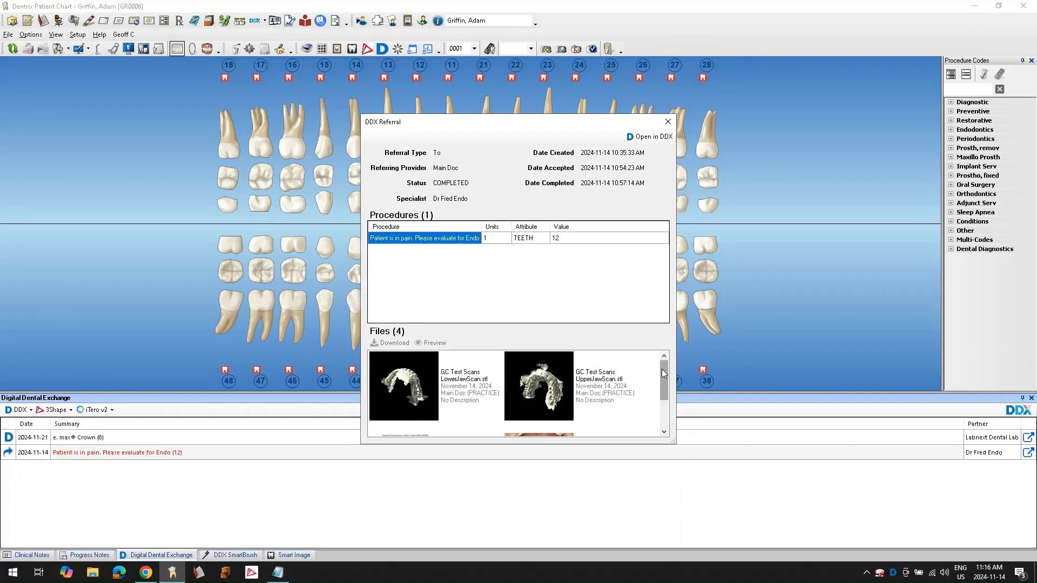
pyautogui.moveTo(662, 369)
pyautogui.mouseDown()
pyautogui.moveTo(660, 410)
pyautogui.moveTo(663, 361)
pyautogui.mouseUp()
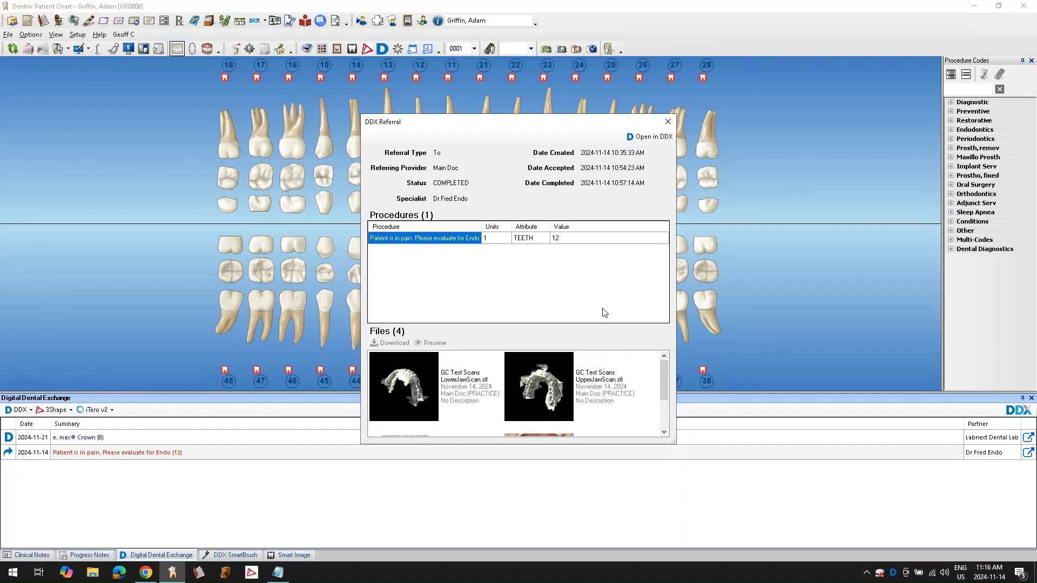
pyautogui.click(635, 137)
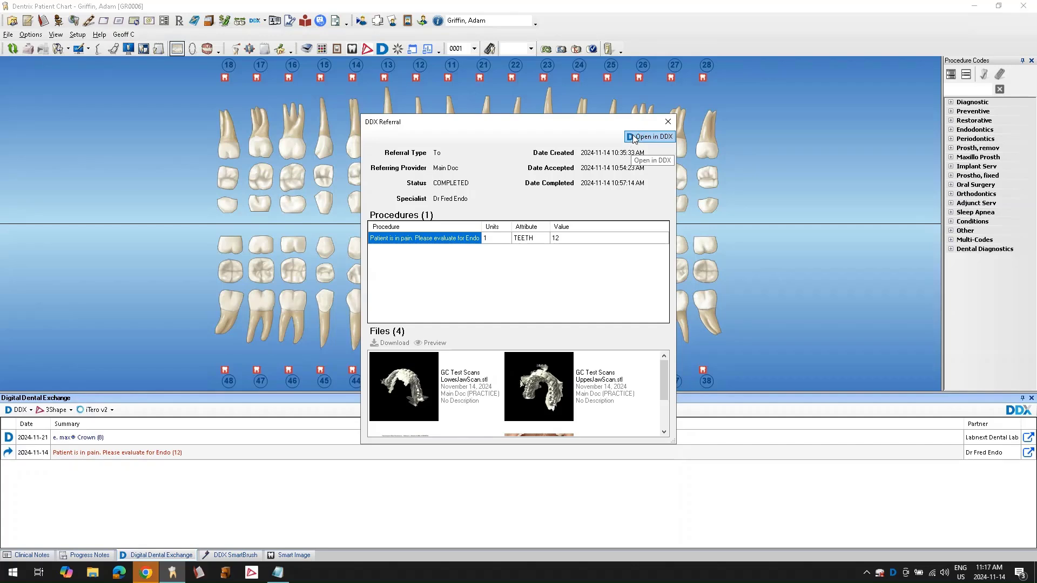
pyautogui.click(143, 576)
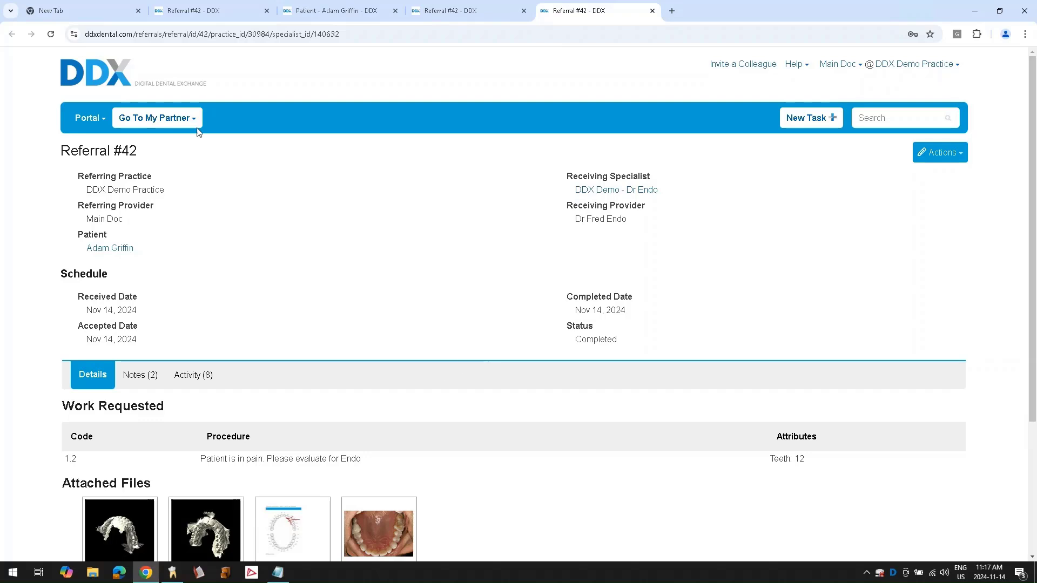
# Highlight the referral number and the status on the referring practice's view of the referral.
pyautogui.doubleClick(129, 151)
pyautogui.moveTo(106, 152); pyautogui.dragTo(55, 153)
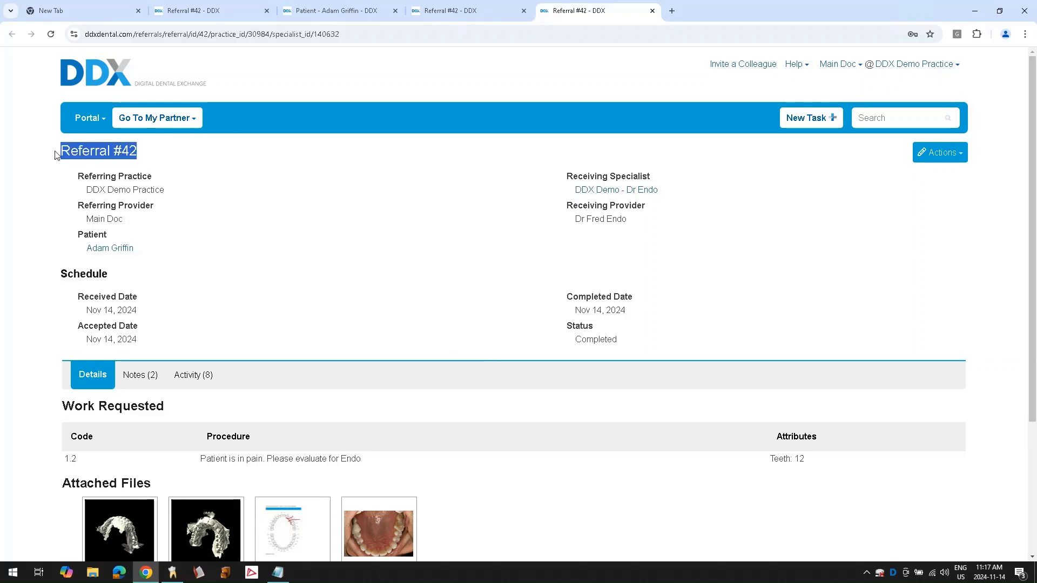
pyautogui.click(193, 224)
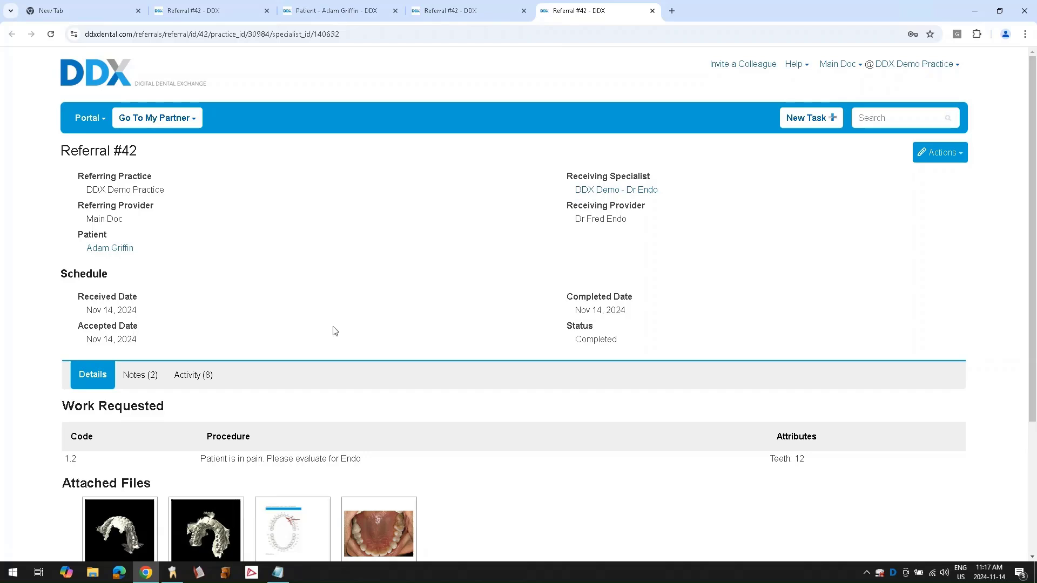
pyautogui.doubleClick(597, 338)
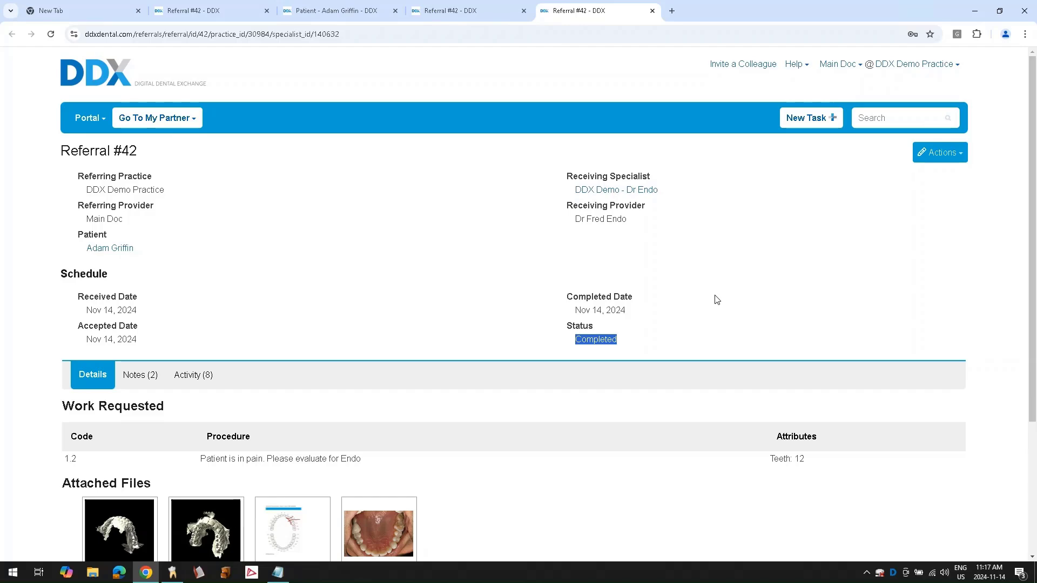
# Open the referral's notes and highlight the specialist's reply to the practice.
pyautogui.scroll(-3, 446, 283)
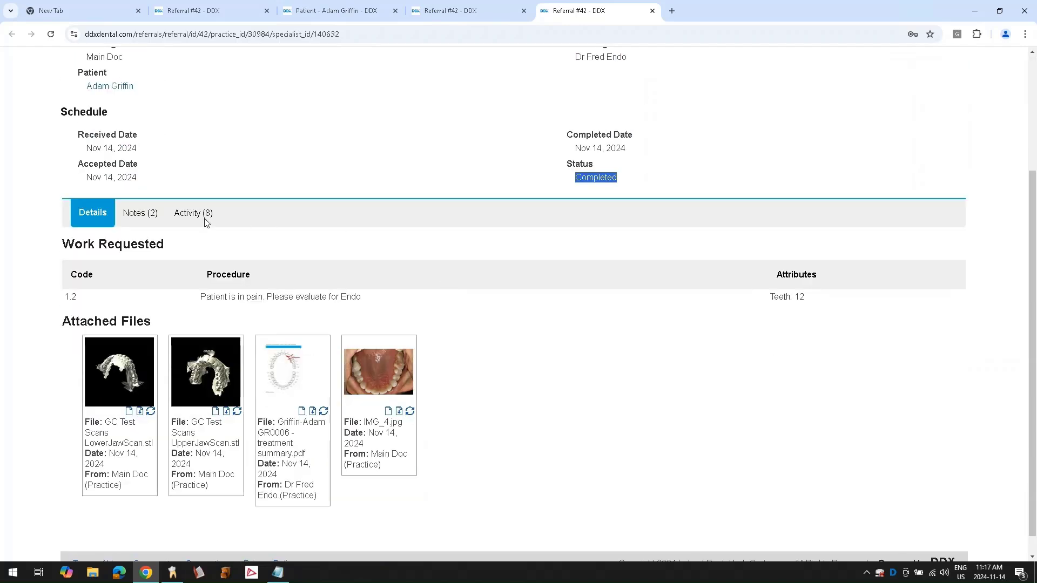
pyautogui.click(142, 216)
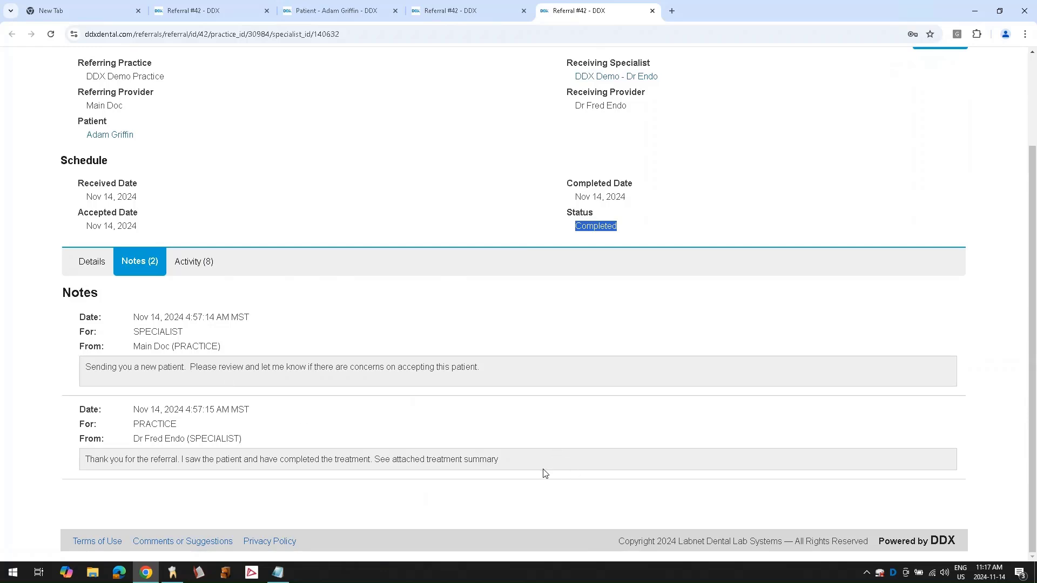
pyautogui.moveTo(499, 463); pyautogui.dragTo(73, 463)
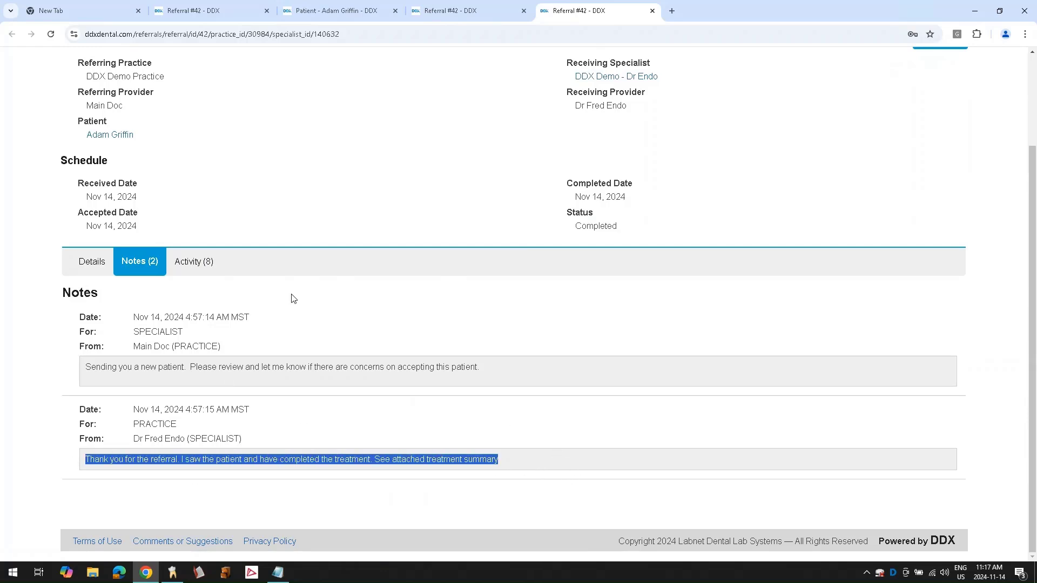
# Return to the referral details, preview the attached treatment summary PDF and close the preview.
pyautogui.click(90, 261)
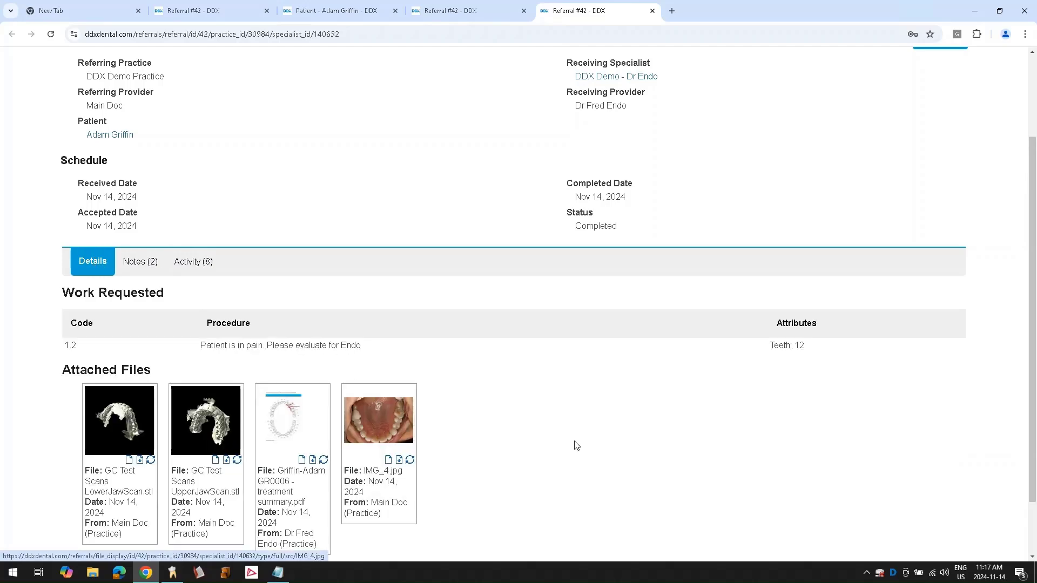
pyautogui.scroll(-2, 574, 440)
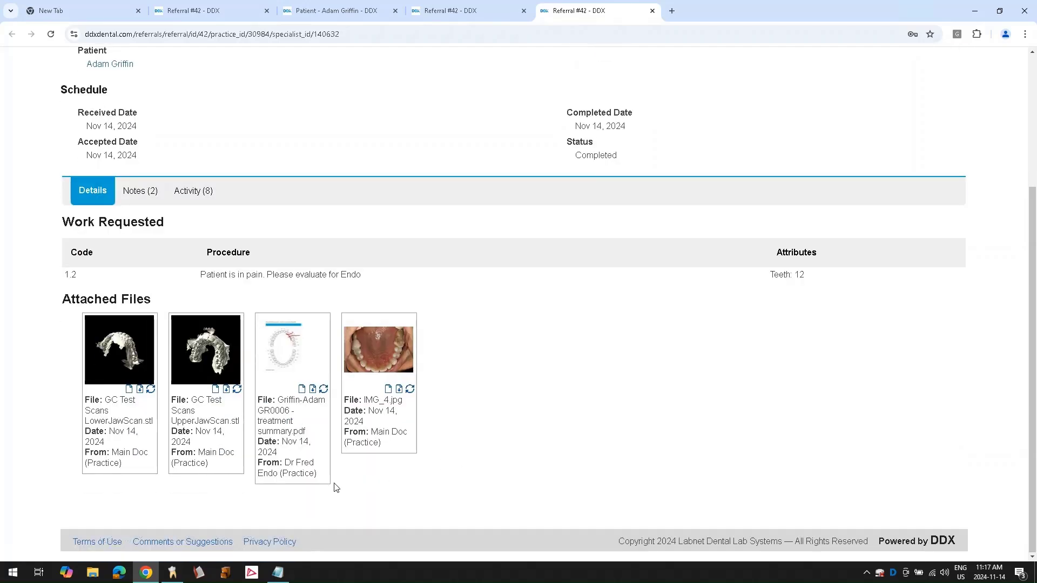
pyautogui.click(302, 389)
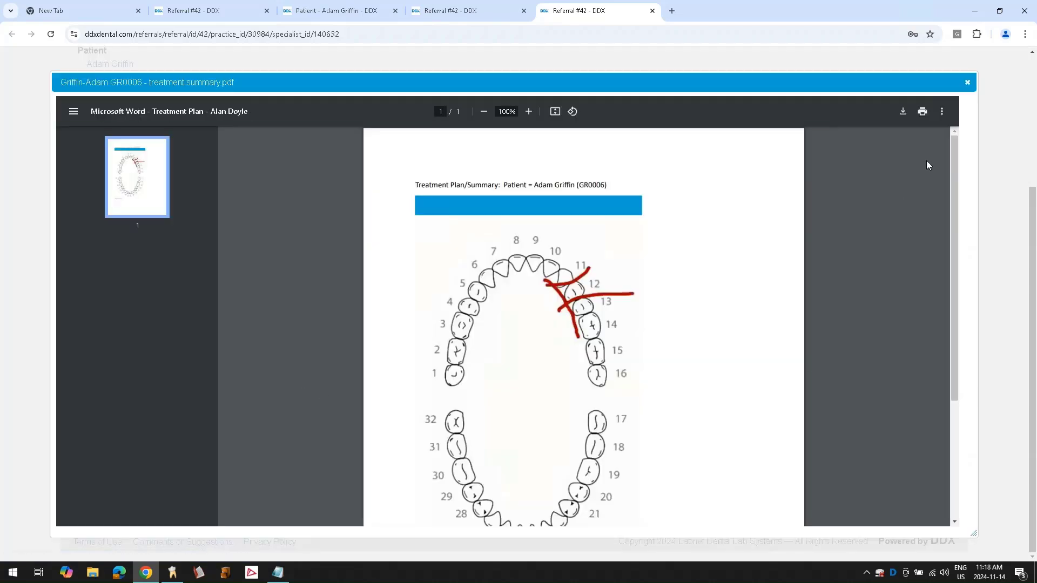
pyautogui.click(967, 82)
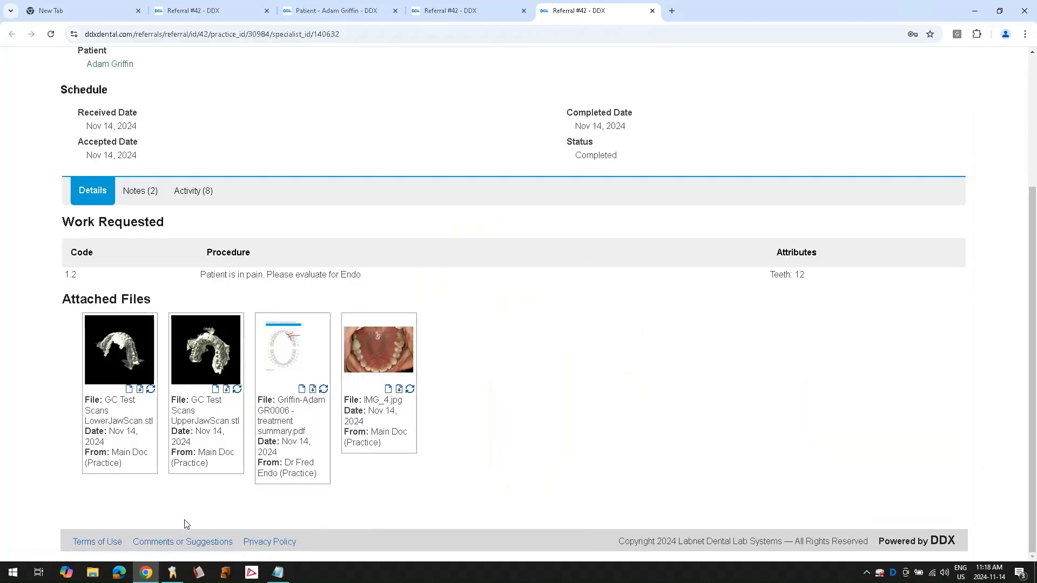
# Switch back to Dentrix, close the referral window and highlight the referral entry in the patient's clinical notes.
pyautogui.click(171, 574)
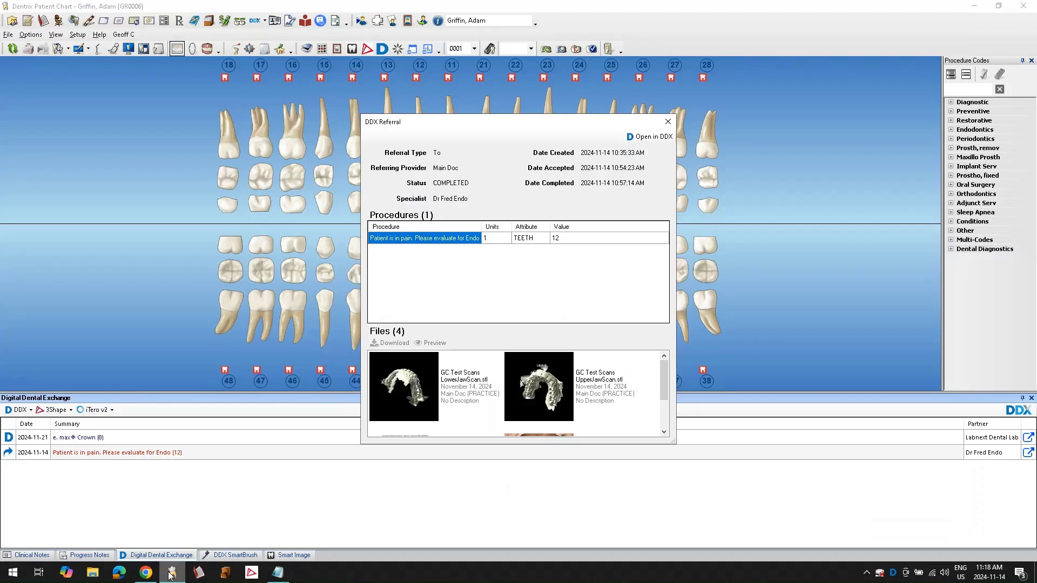
pyautogui.click(668, 123)
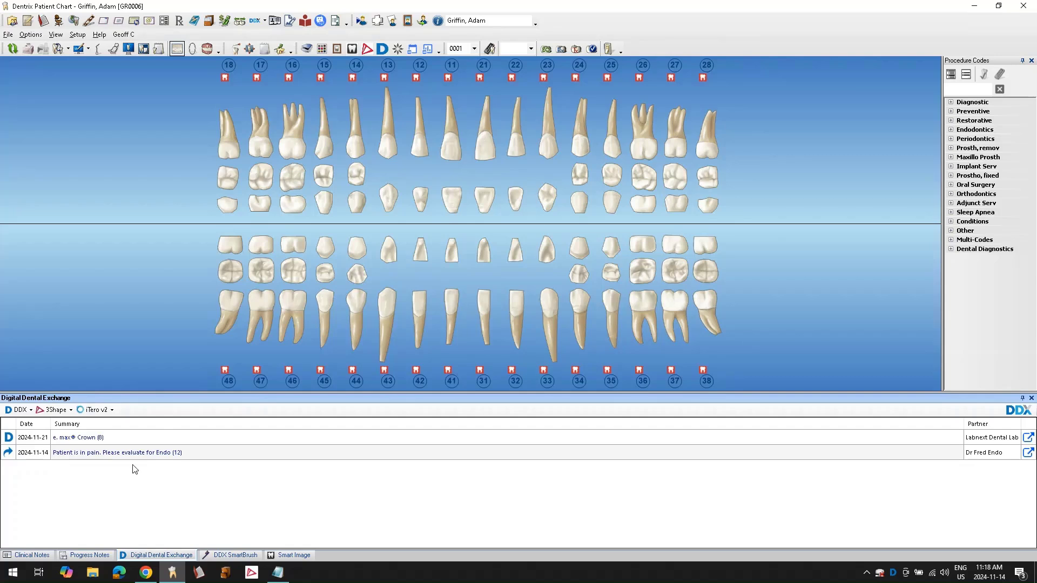
pyautogui.click(29, 555)
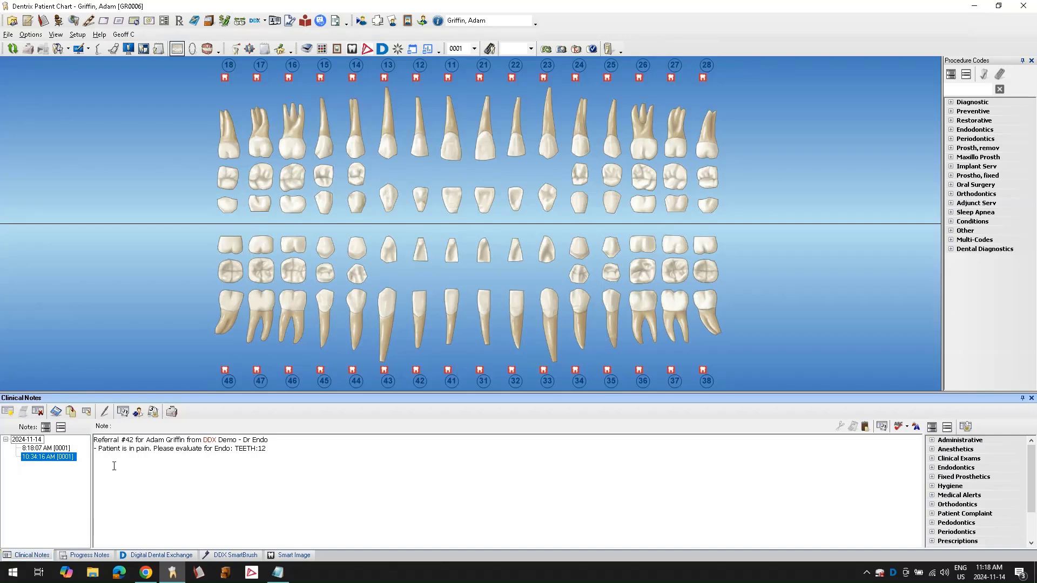
pyautogui.moveTo(275, 448); pyautogui.dragTo(107, 442)
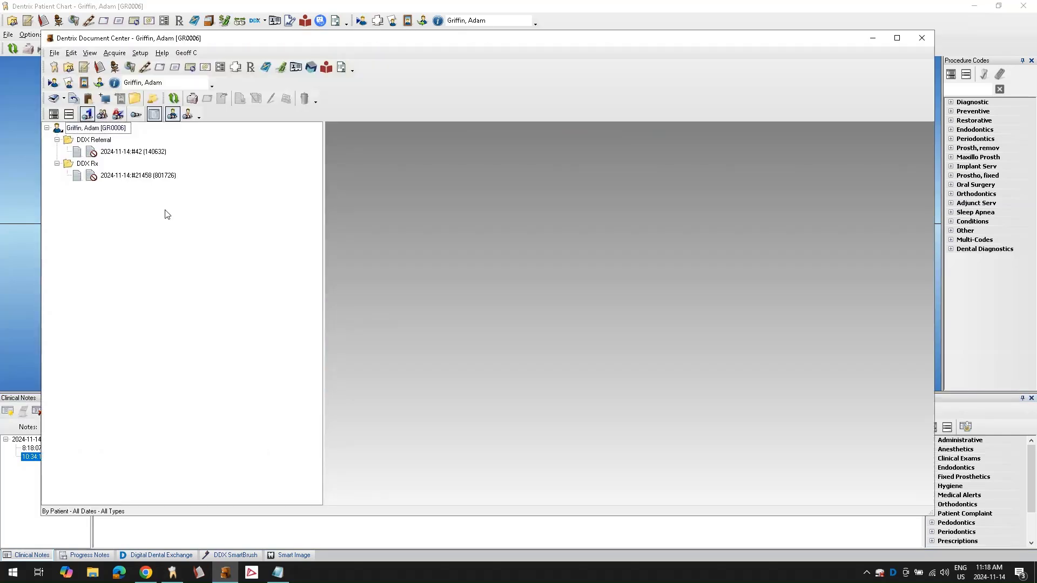
# Preview the stored Referral #42 document in the Document Center, close it and return to the patient's Digital Dental Exchange list.
pyautogui.click(117, 153)
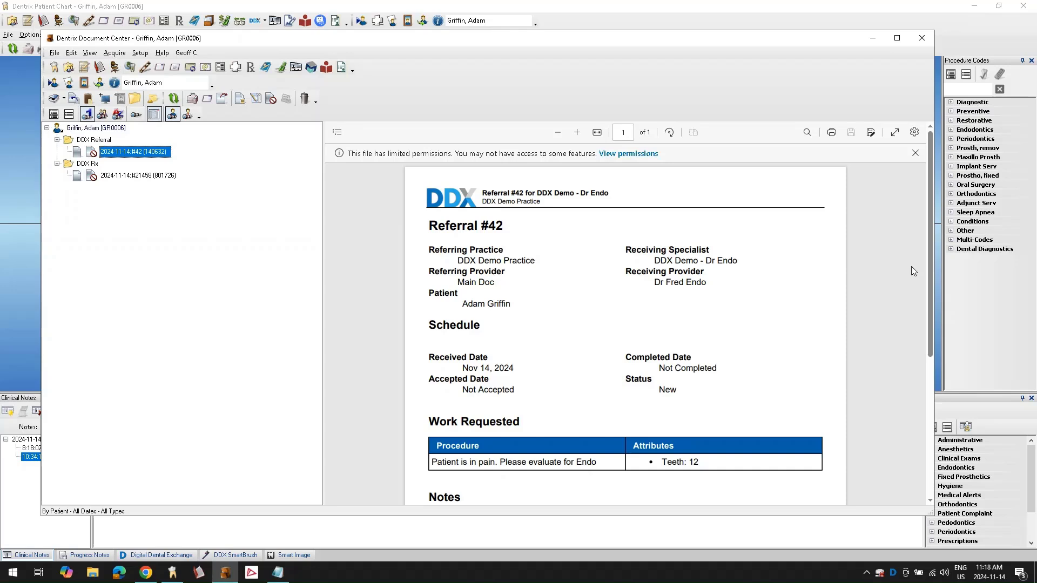
pyautogui.click(921, 37)
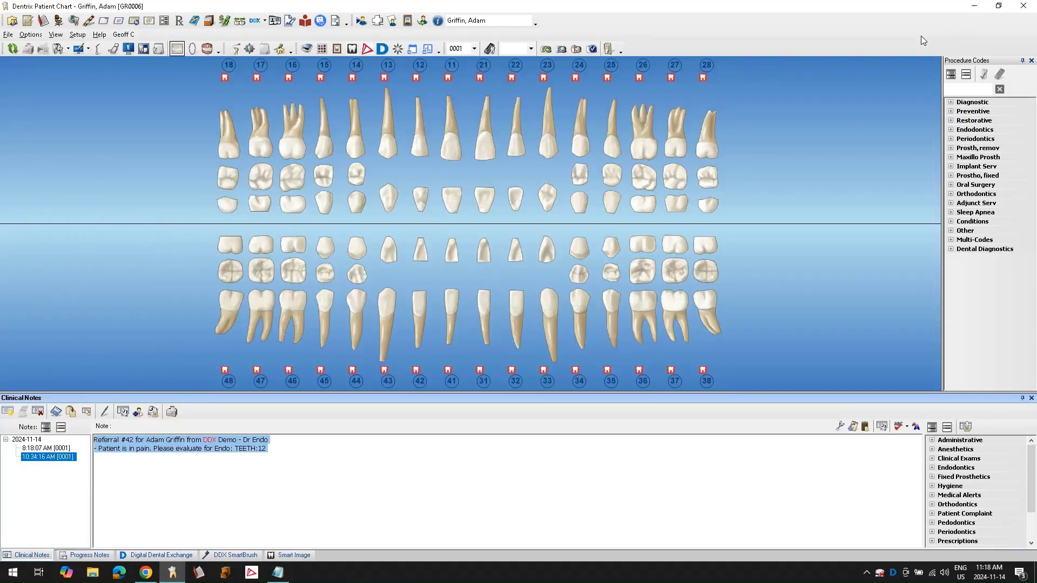
pyautogui.click(149, 558)
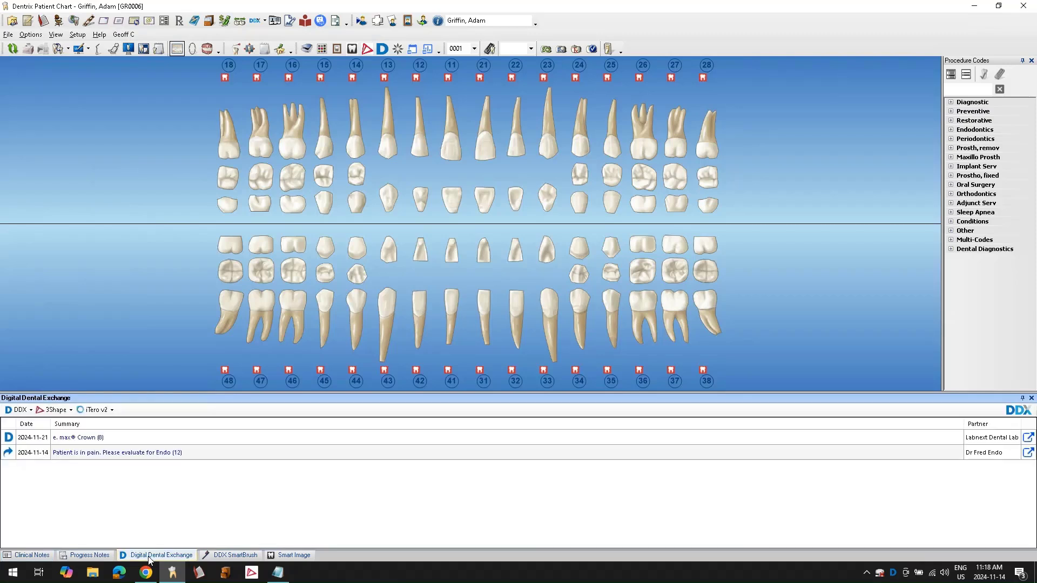